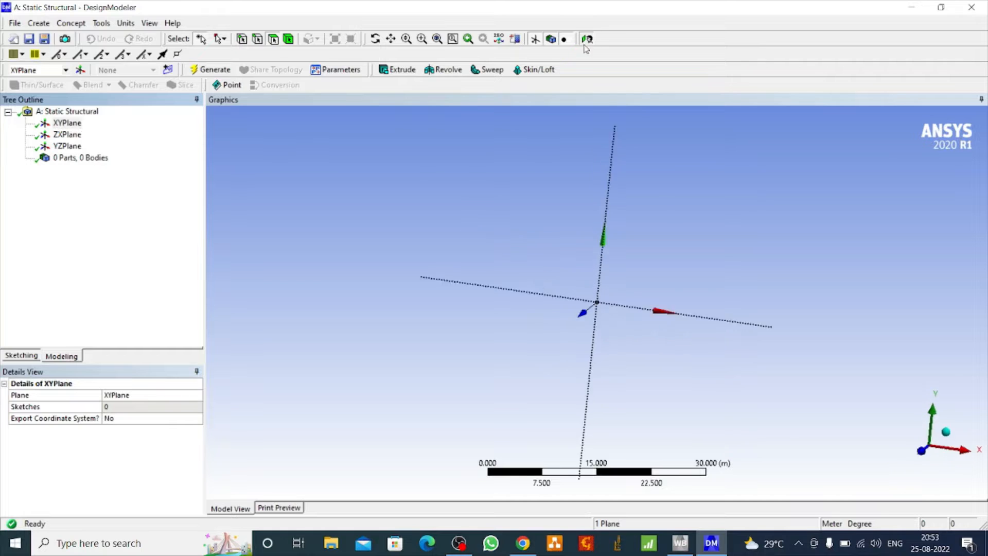
# Set the length unit to millimetres and sketch a circle about 38 mm in diameter centred on the XY plane's origin
pyautogui.click(126, 23)
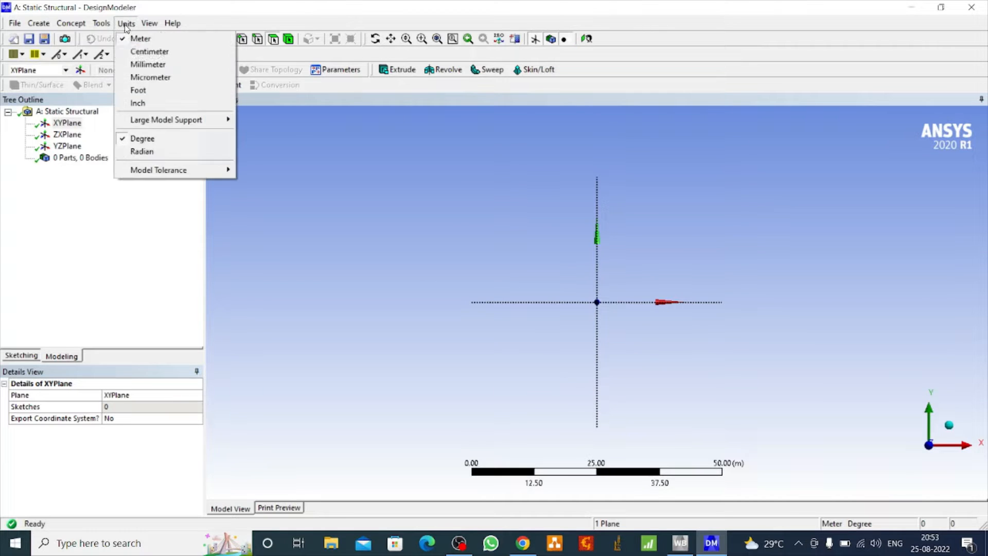
pyautogui.click(149, 66)
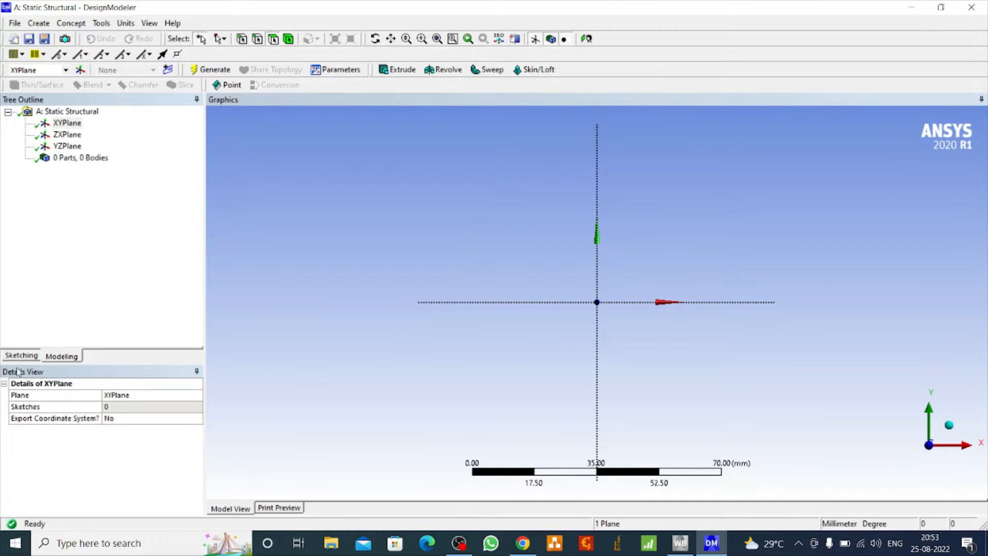
pyautogui.click(21, 356)
pyautogui.click(26, 220)
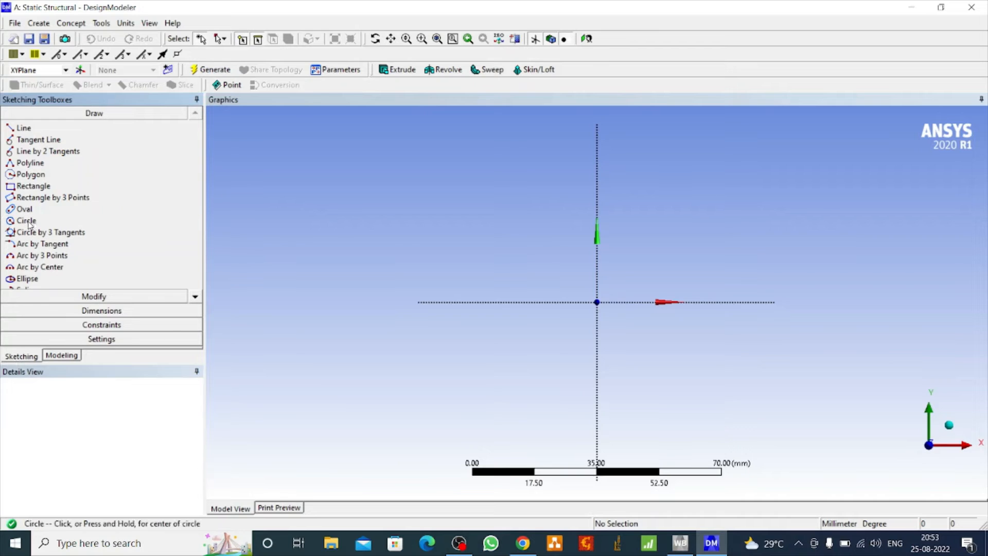
pyautogui.click(597, 302)
pyautogui.click(597, 370)
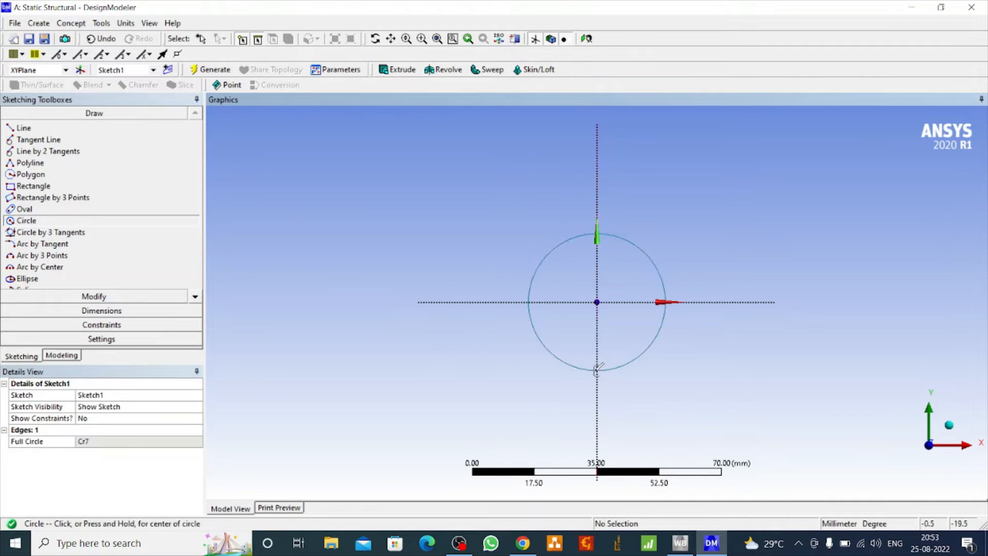
# Sketch a six-sided polygon around the circle, centred on the origin with a vertex on the horizontal axis and sides about 31 mm long
pyautogui.click(31, 174)
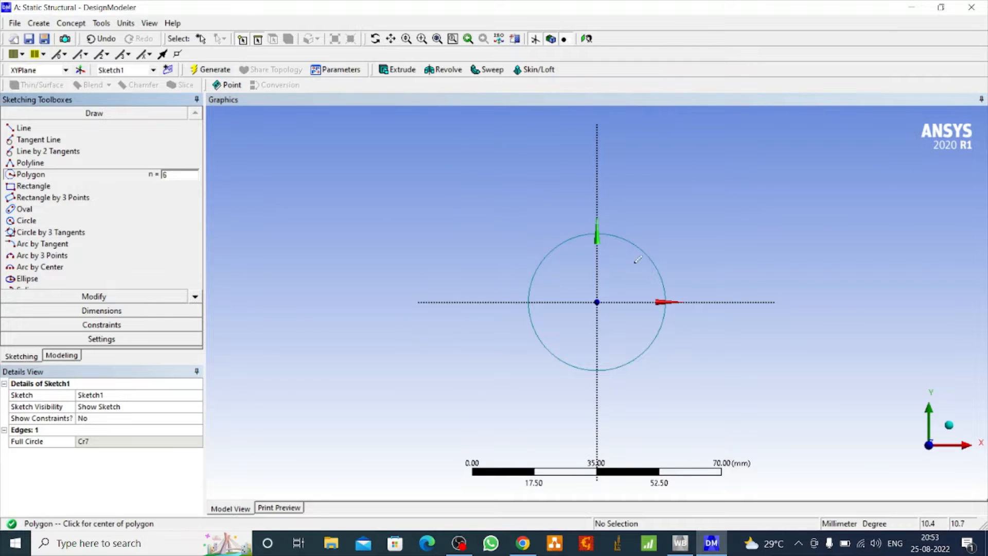
pyautogui.click(597, 302)
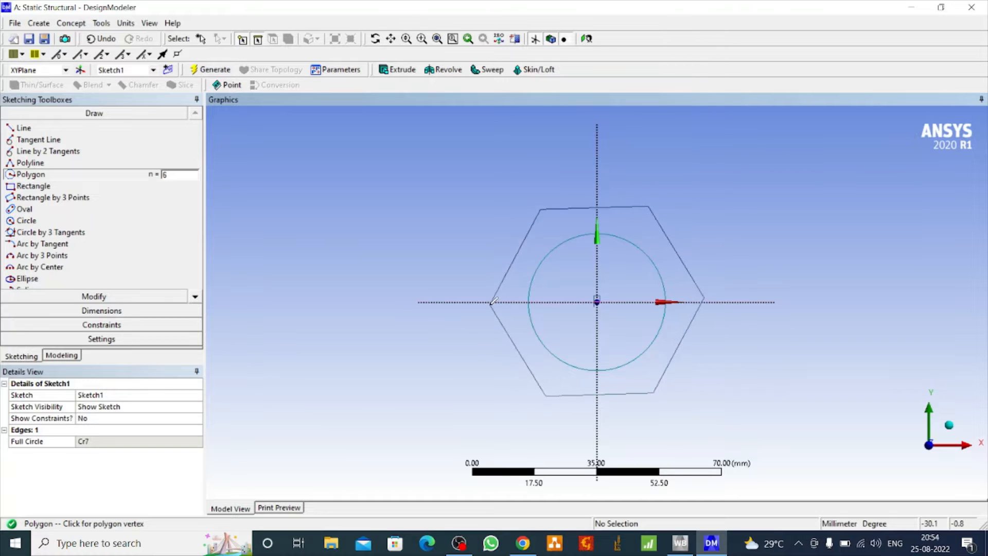
pyautogui.click(488, 301)
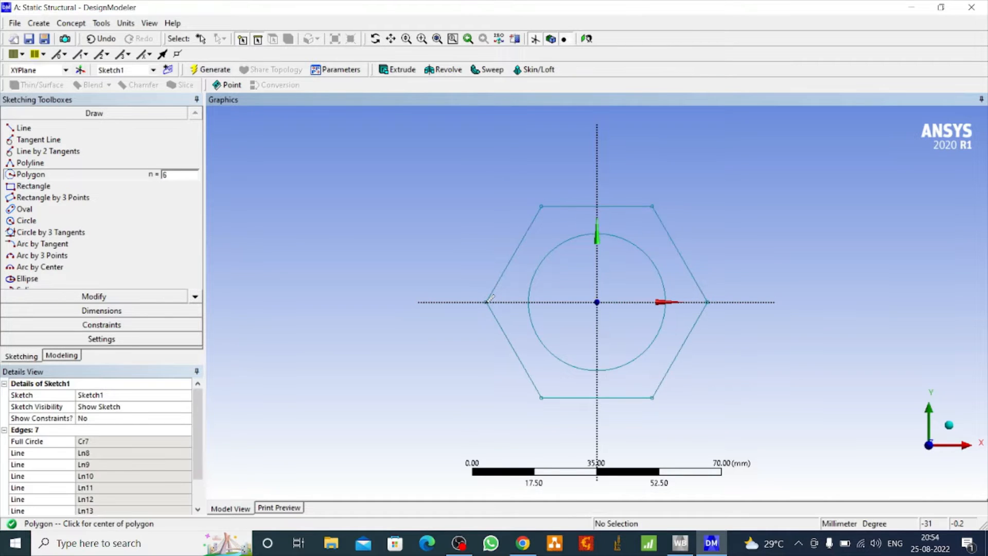
# Dimension the hexagon's upper-left side and the circle's diameter with the General dimension tool
pyautogui.click(90, 310)
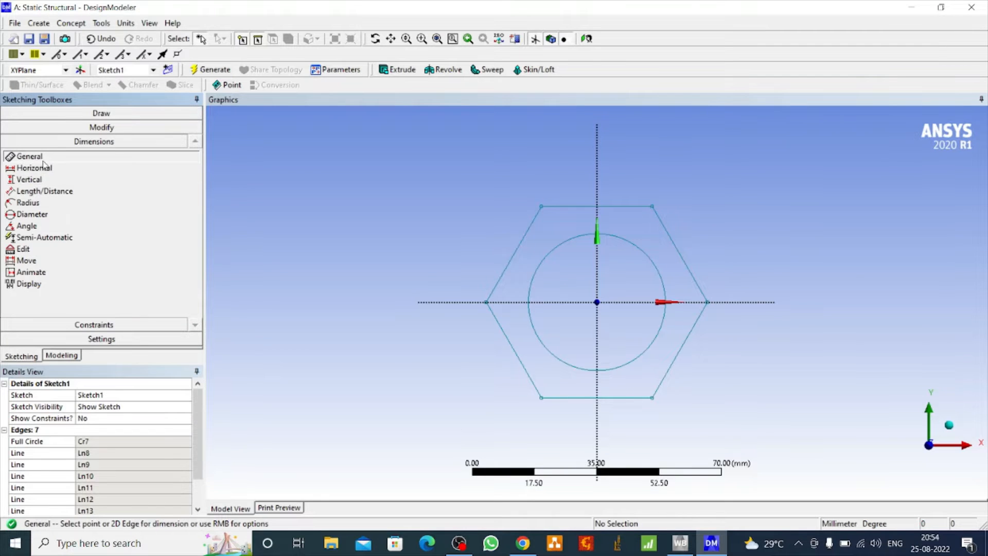
pyautogui.click(507, 267)
pyautogui.click(483, 251)
pyautogui.click(542, 343)
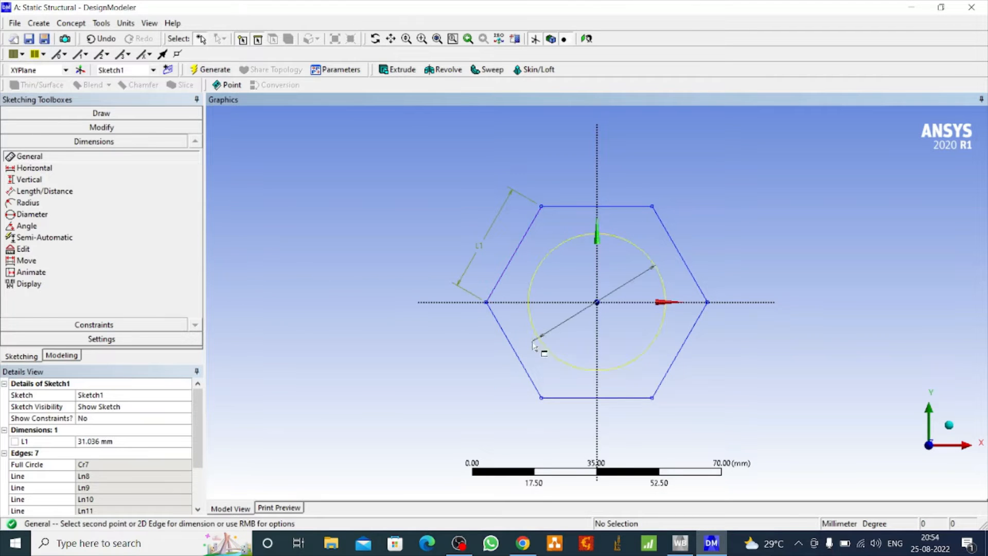
pyautogui.click(493, 369)
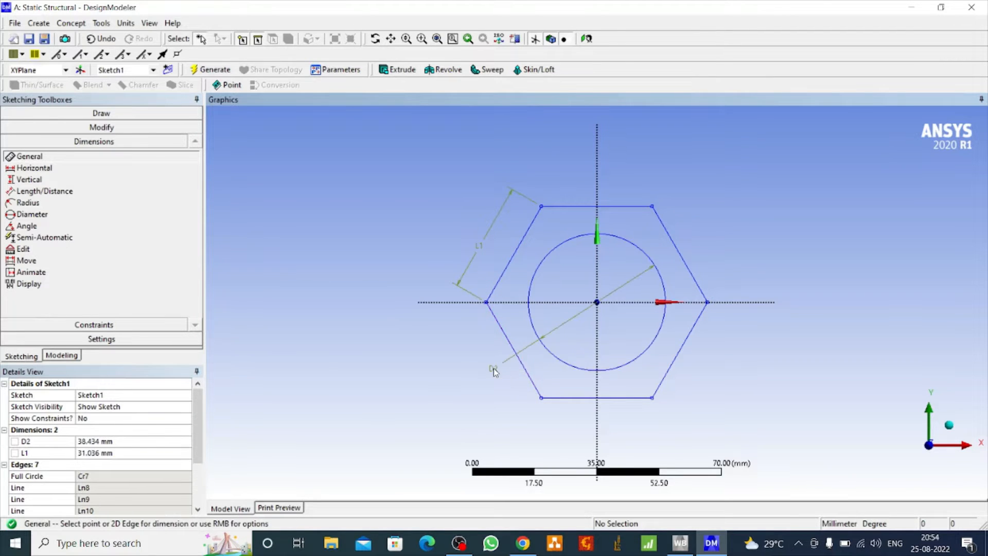
# Set the circle's diameter to 40 mm and the hexagon's side length to 30 mm
pyautogui.click(106, 442)
pyautogui.write('40')
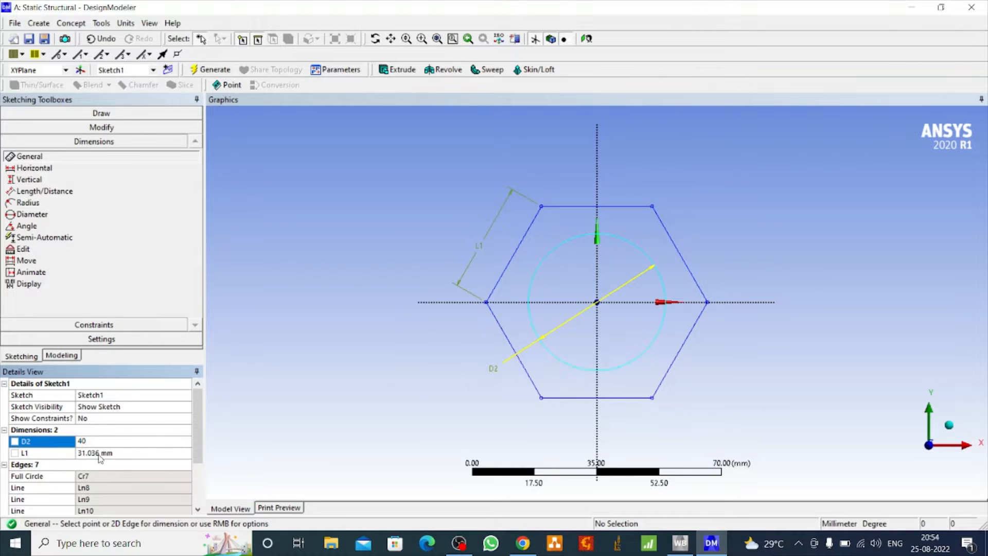
pyautogui.click(99, 454)
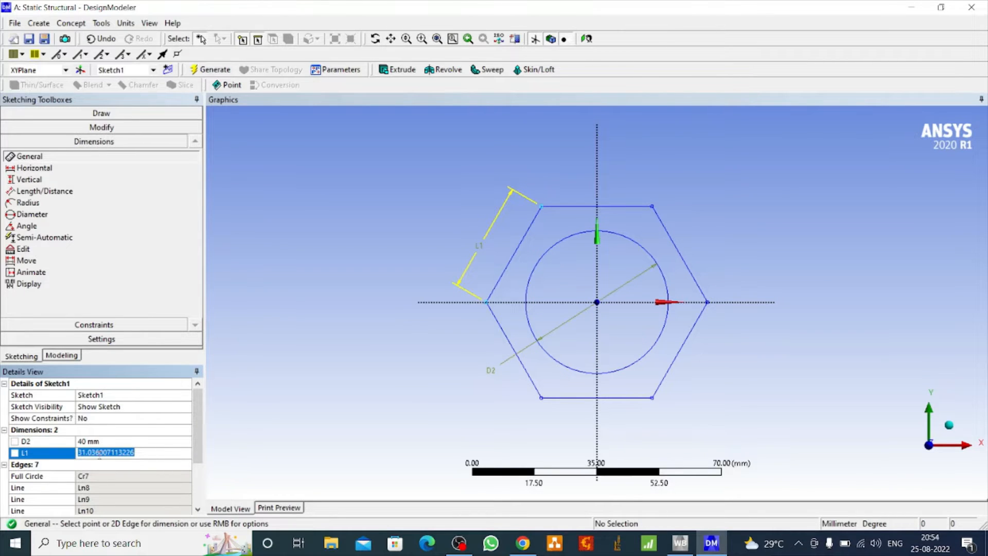
pyautogui.write('30')
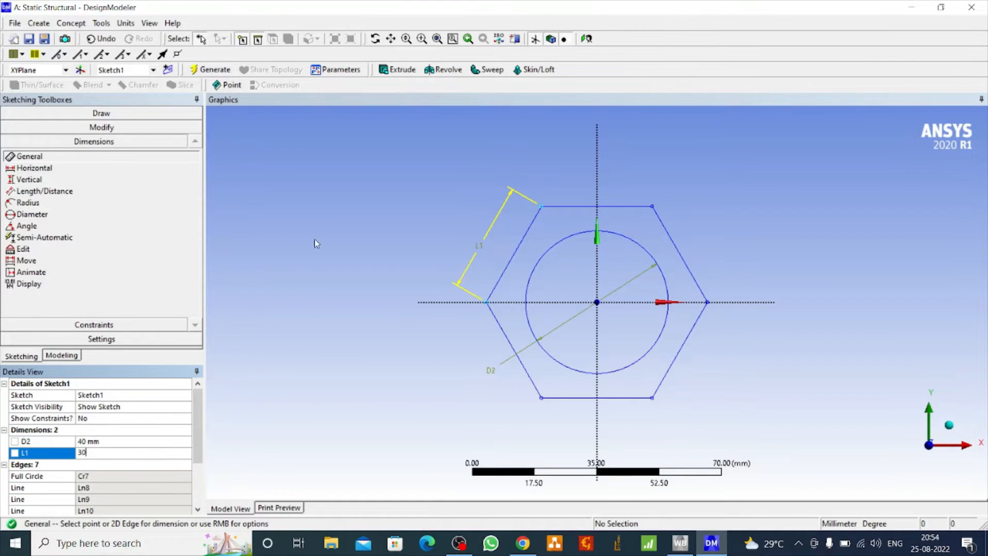
pyautogui.press('Return')
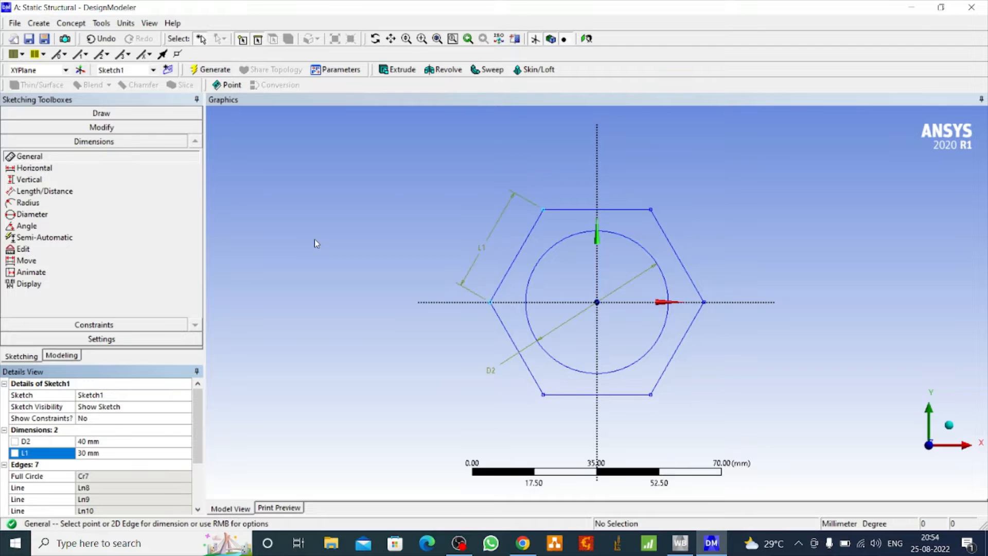
# Generate a surface from Sketch1 using Surfaces From Sketches with the Add Material operation
pyautogui.click(70, 24)
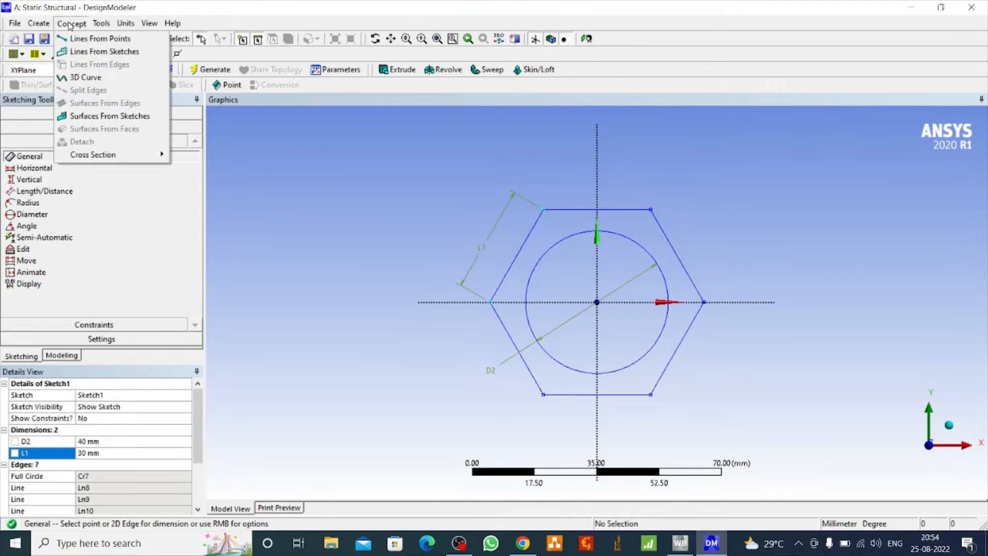
pyautogui.click(114, 117)
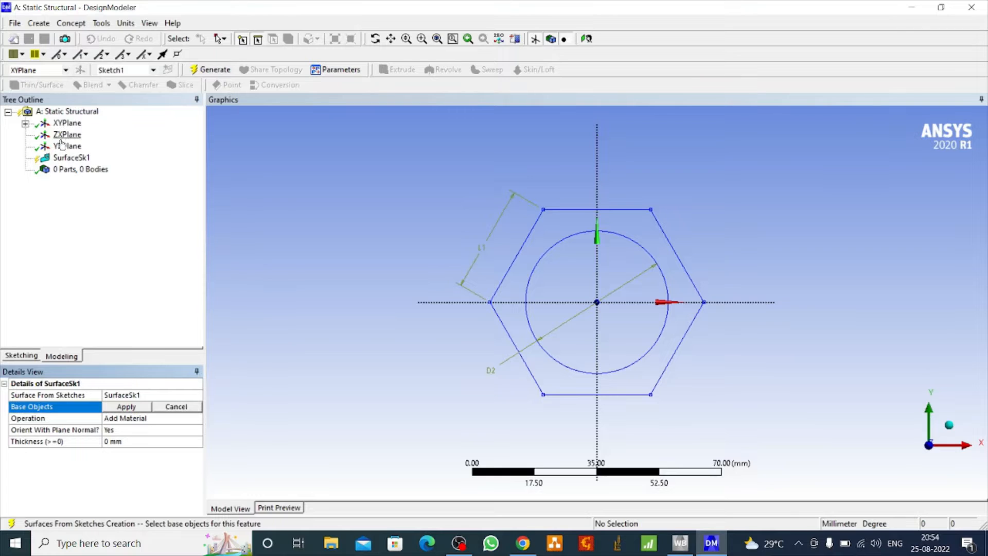
pyautogui.click(25, 124)
pyautogui.click(83, 134)
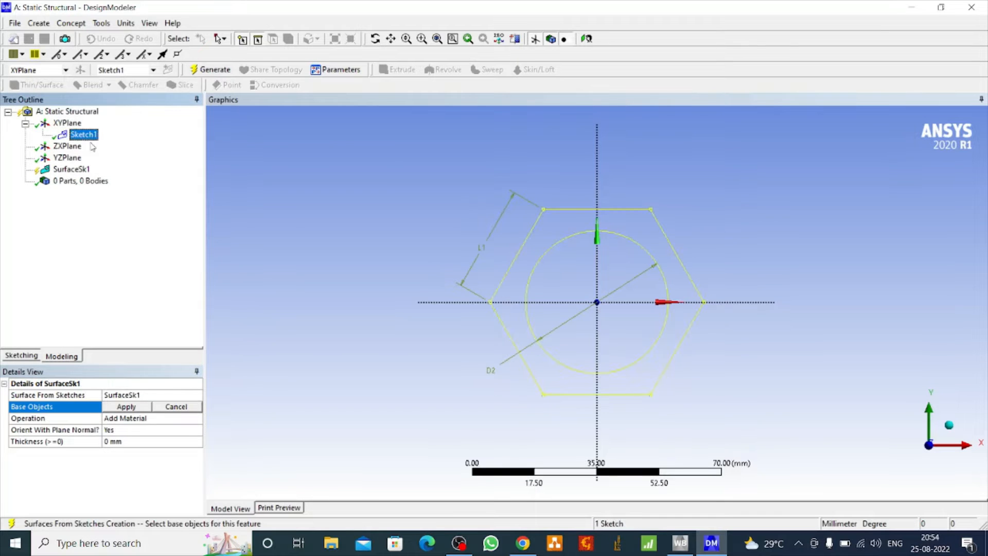
pyautogui.click(126, 407)
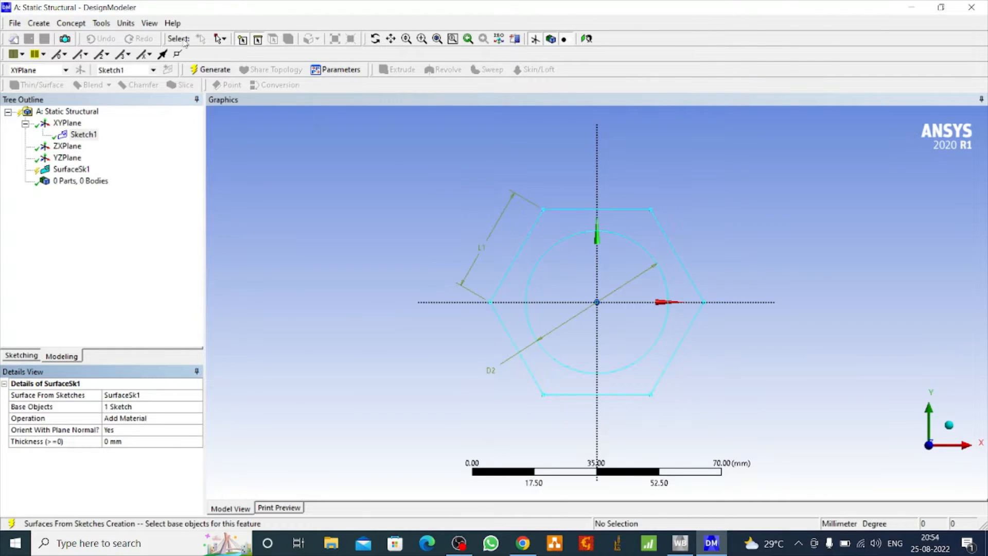
pyautogui.click(226, 69)
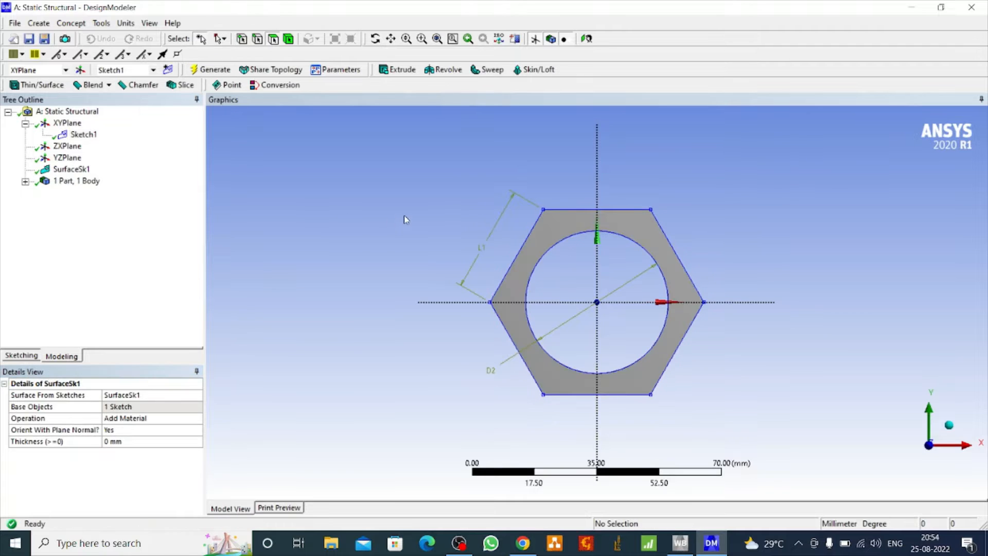
# Expand the part, hide the plane display, and inspect the surface body at an angle before facing it straight on
pyautogui.click(25, 182)
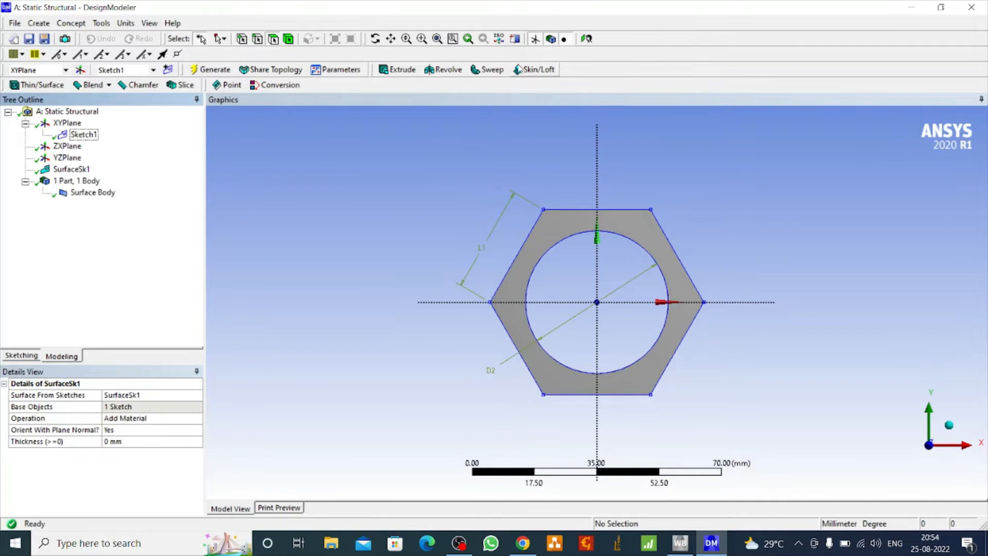
pyautogui.click(376, 38)
pyautogui.moveTo(431, 203); pyautogui.dragTo(507, 196)
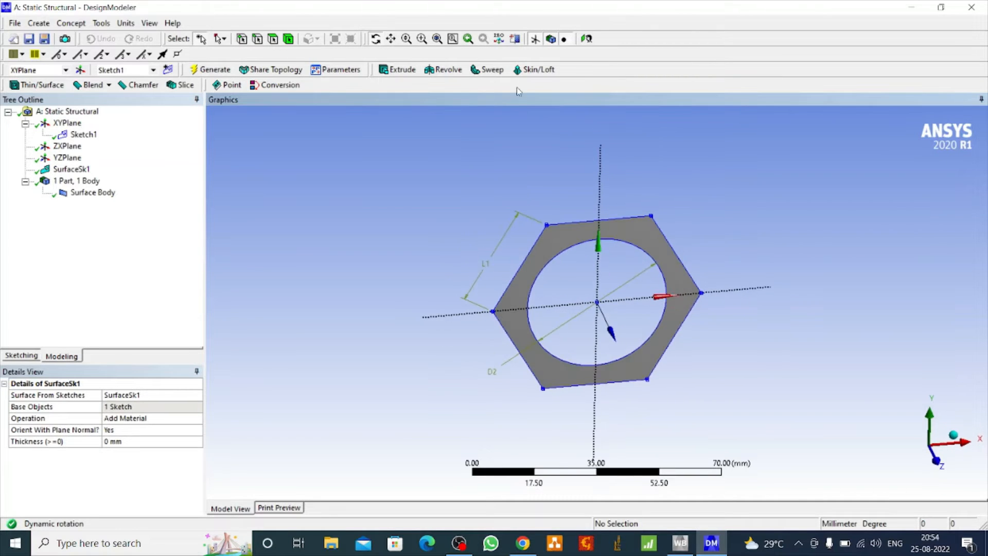
pyautogui.click(537, 41)
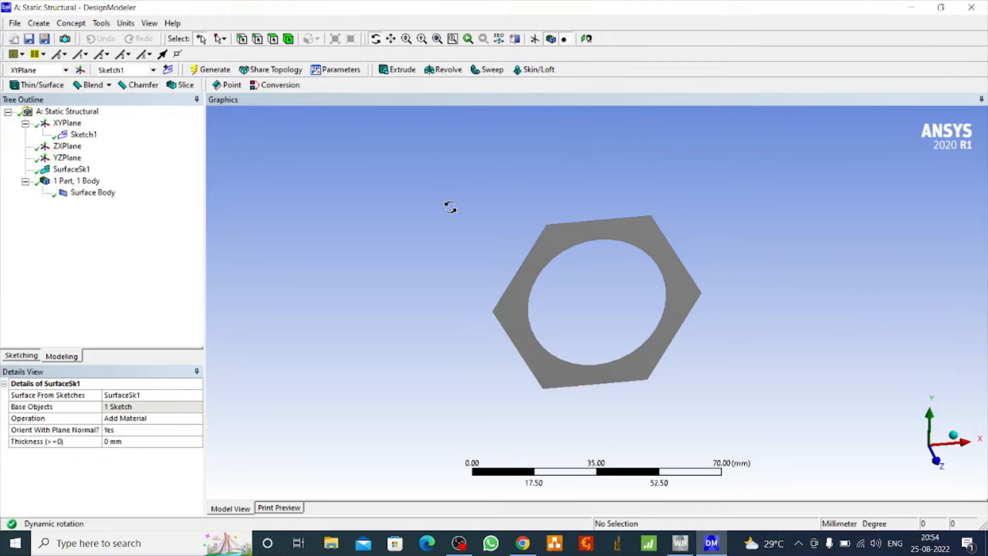
pyautogui.moveTo(450, 207); pyautogui.dragTo(493, 205)
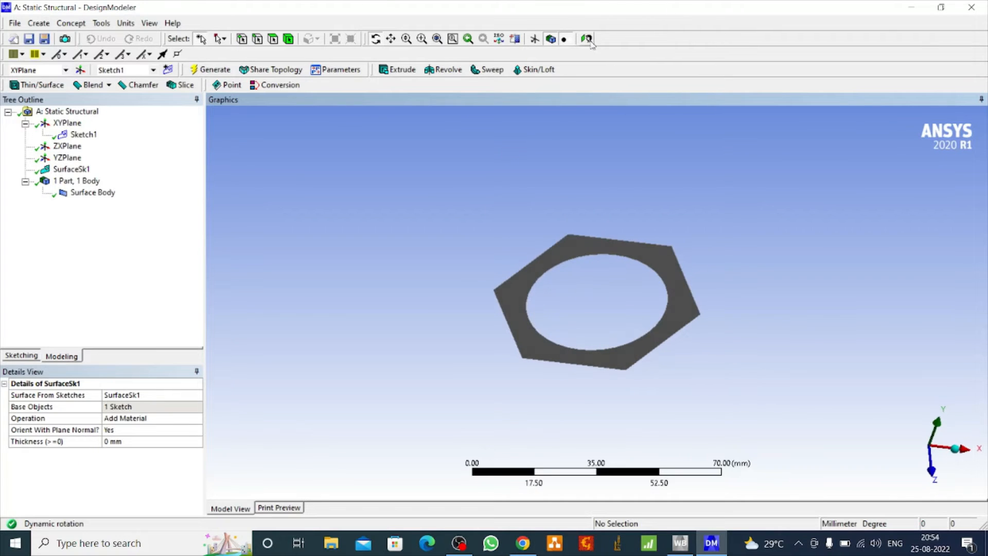
pyautogui.click(588, 41)
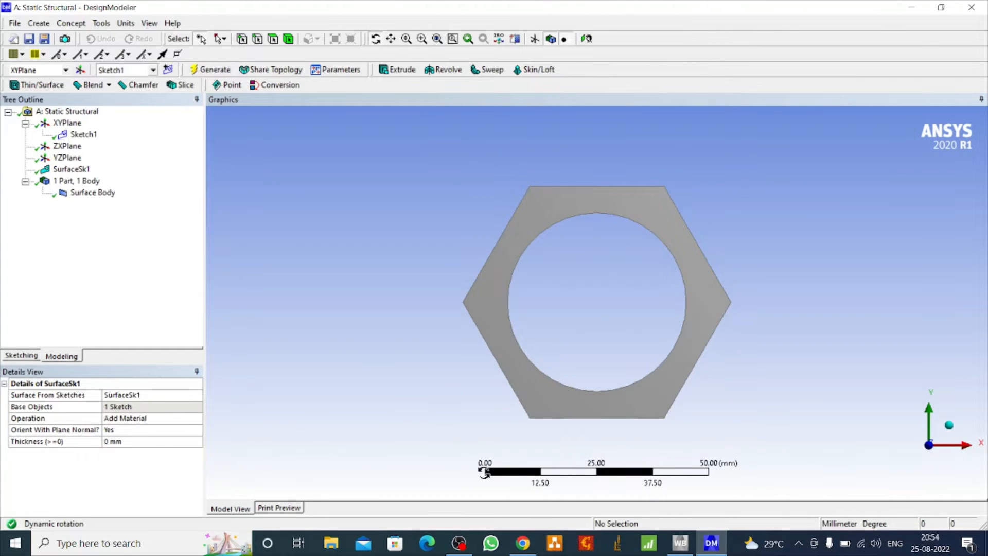
# Switch to Workbench and open the Static Structural system's Model for editing in Mechanical
pyautogui.click(680, 544)
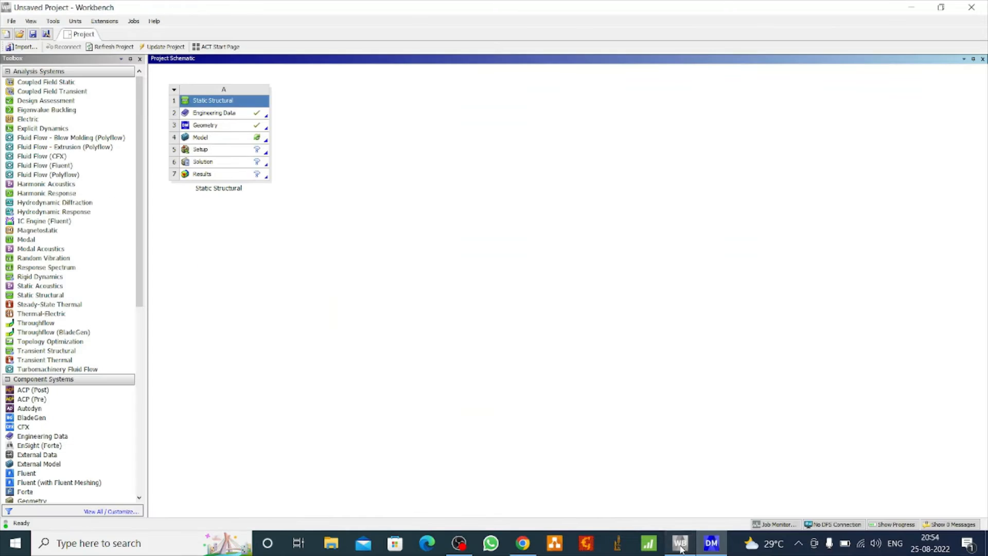
pyautogui.rightClick(238, 136)
pyautogui.click(293, 146)
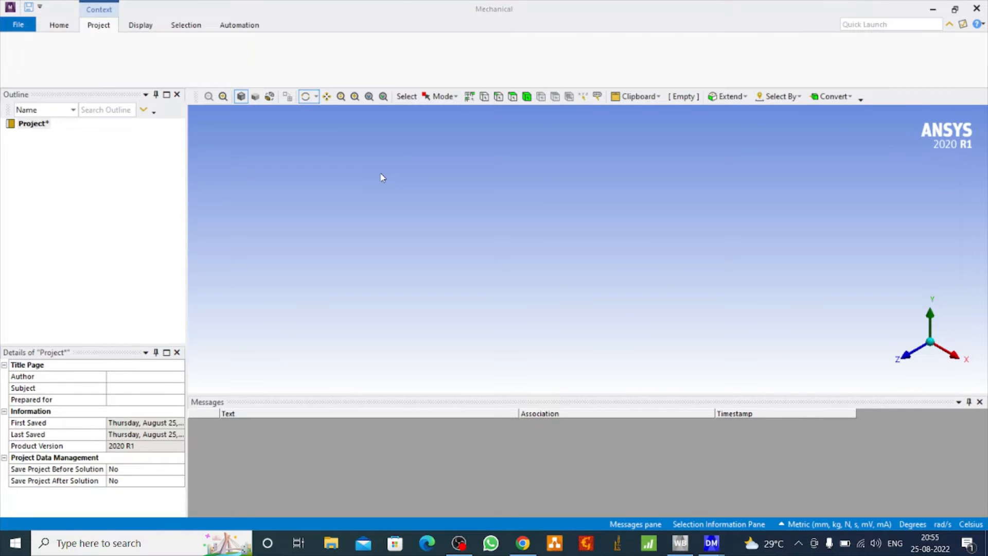
# Set the surface body's dimension to 2D and its 2D behavior to Plane Strain
pyautogui.click(304, 97)
pyautogui.moveTo(523, 229); pyautogui.dragTo(617, 215)
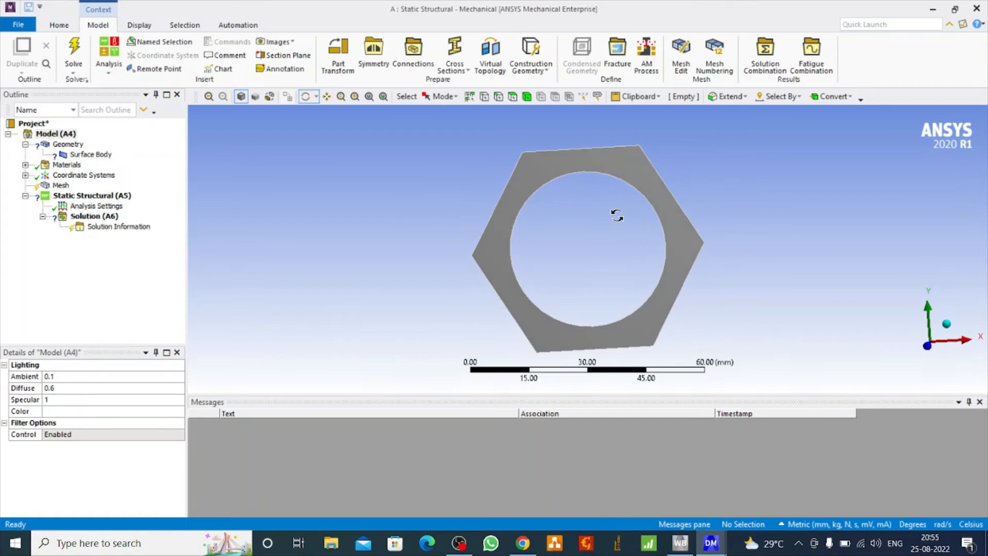
pyautogui.click(68, 145)
pyautogui.click(90, 154)
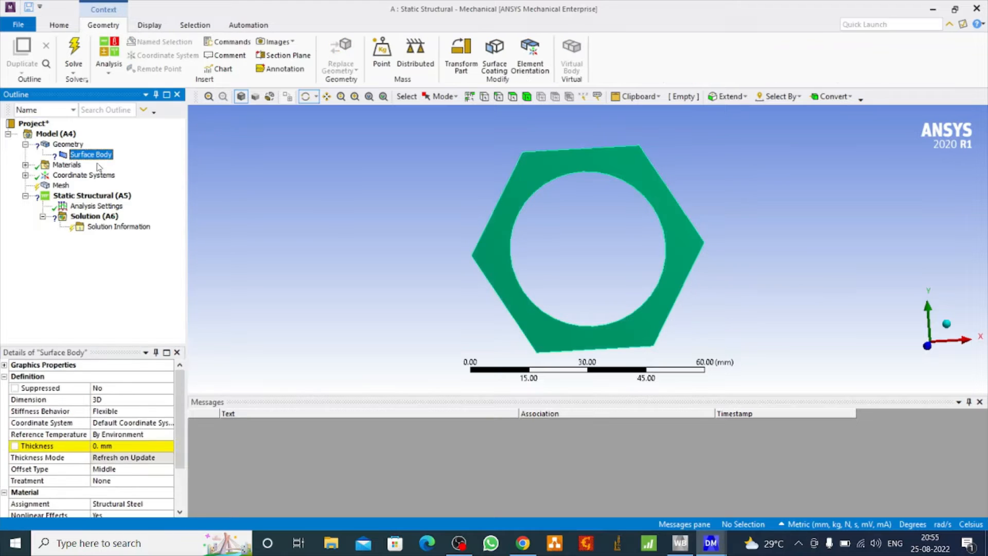
pyautogui.click(162, 400)
pyautogui.click(168, 400)
pyautogui.click(125, 410)
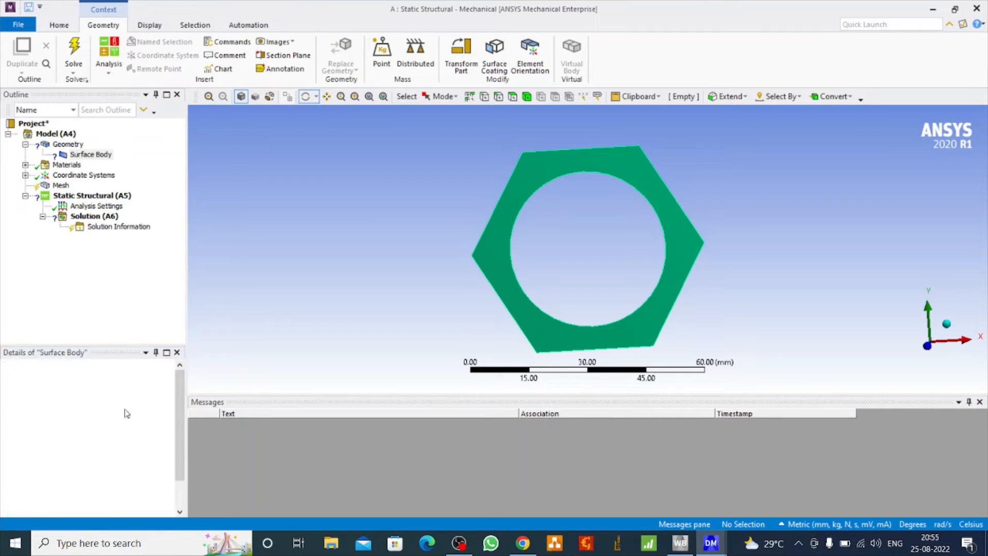
pyautogui.click(157, 450)
pyautogui.click(168, 445)
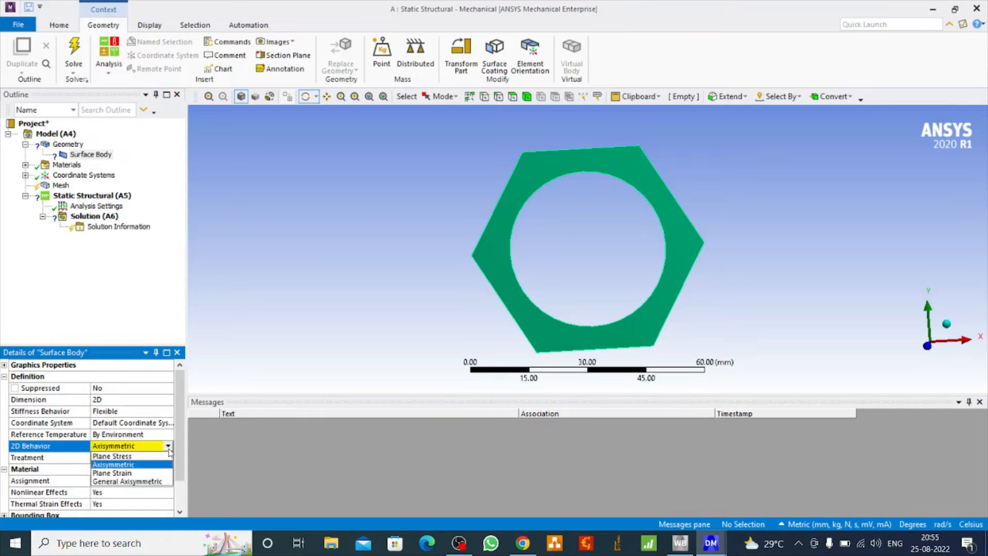
pyautogui.click(133, 473)
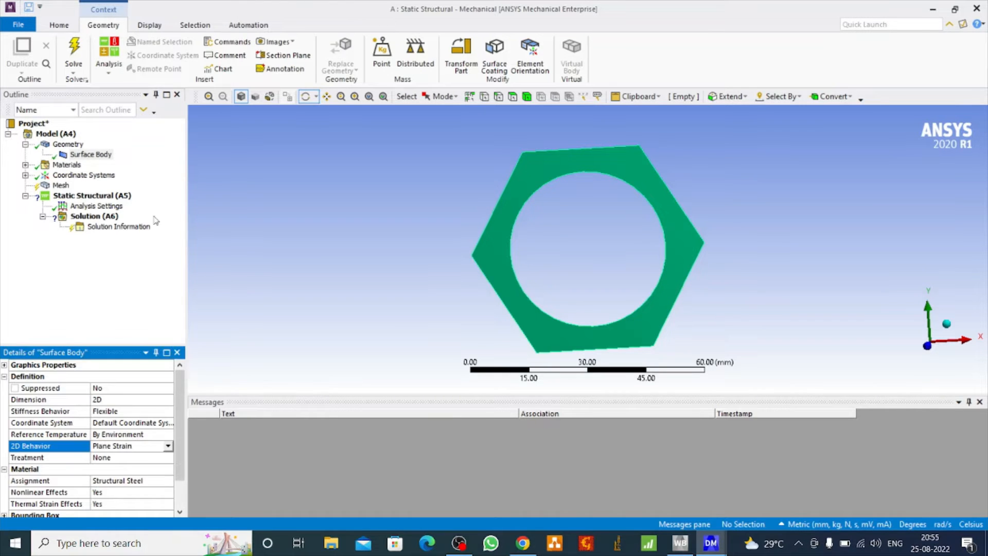
# Review the properties of the Structural Steel material
pyautogui.click(25, 165)
pyautogui.click(94, 175)
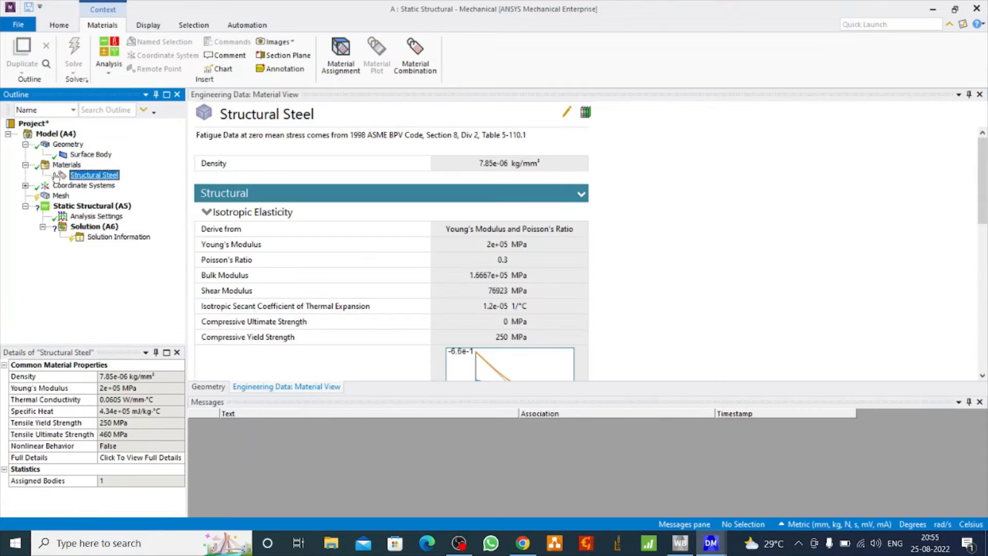
pyautogui.click(25, 164)
# Add a mesh face sizing on the hexagonal plate's face with an element size of 2 mm
pyautogui.click(59, 186)
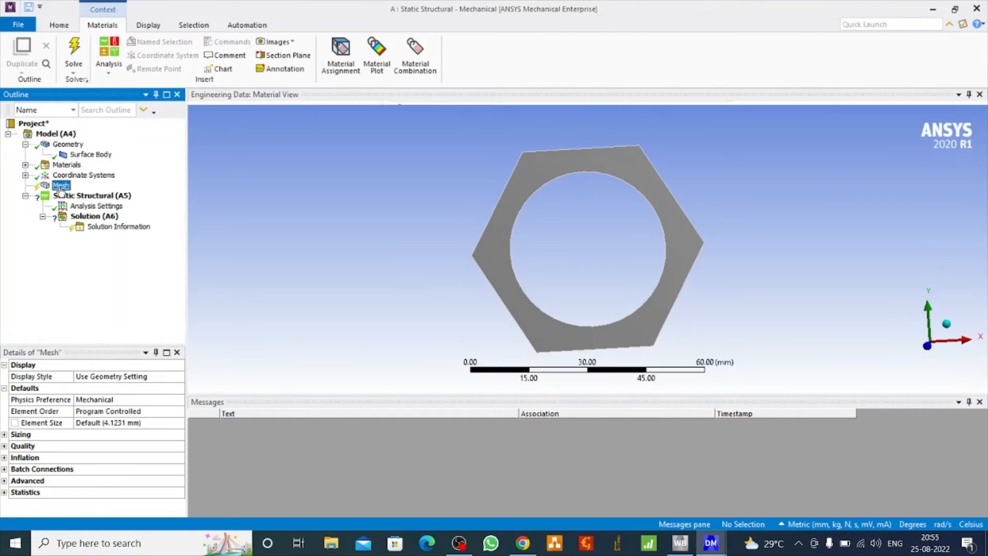
pyautogui.rightClick(66, 188)
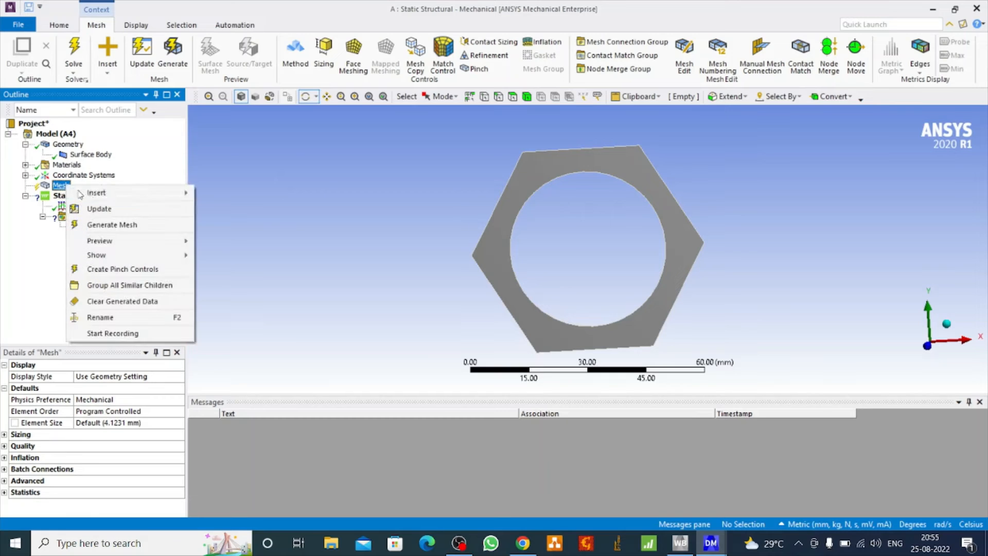
pyautogui.moveTo(209, 192)
pyautogui.click(246, 212)
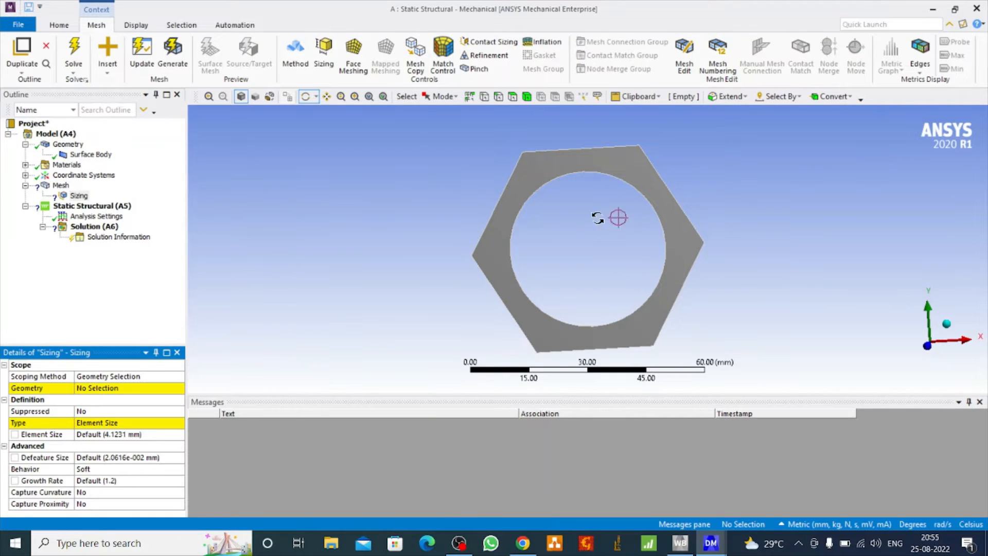
pyautogui.click(537, 165)
pyautogui.click(95, 389)
pyautogui.click(92, 389)
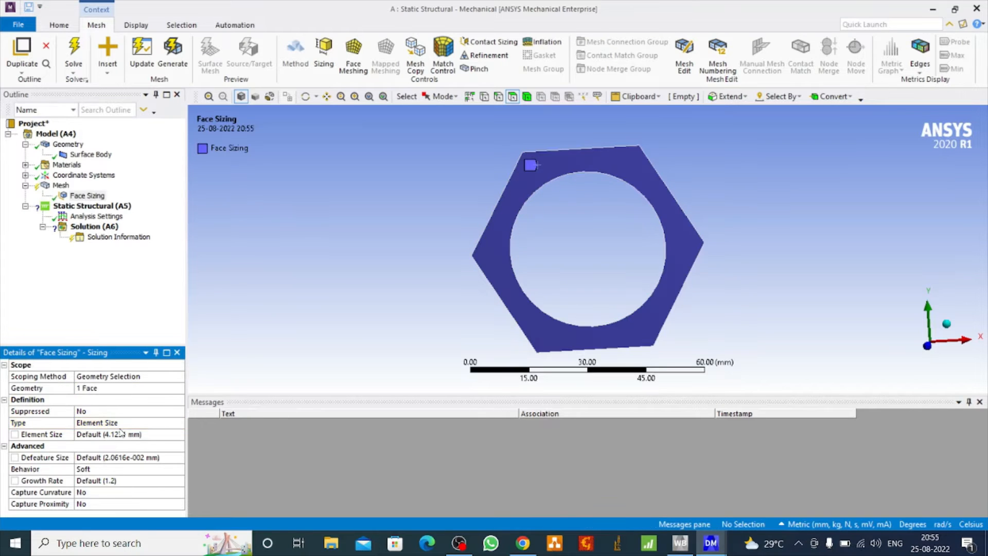
pyautogui.click(121, 434)
pyautogui.write('2')
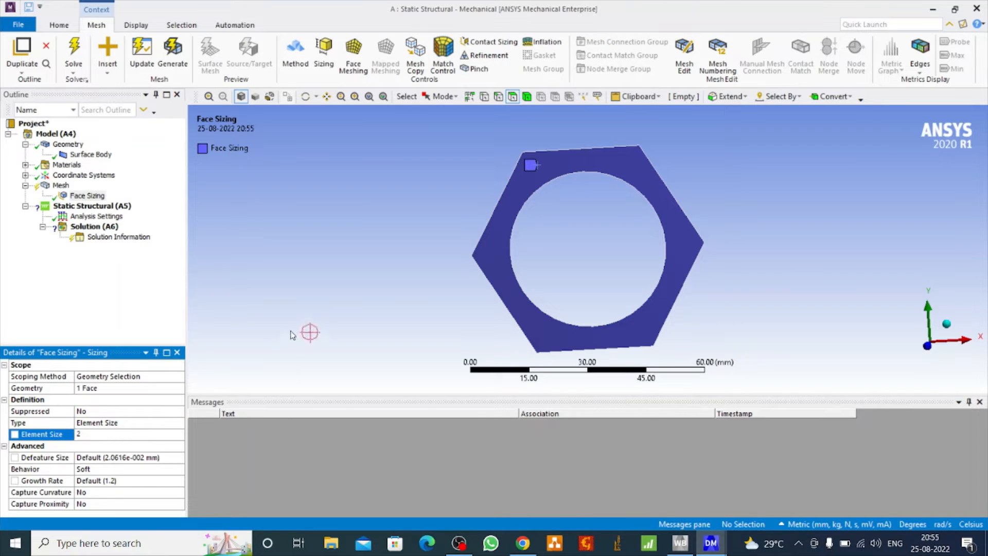
pyautogui.press('Return')
# Insert a Face Meshing control on the hexagonal plate's face
pyautogui.rightClick(61, 185)
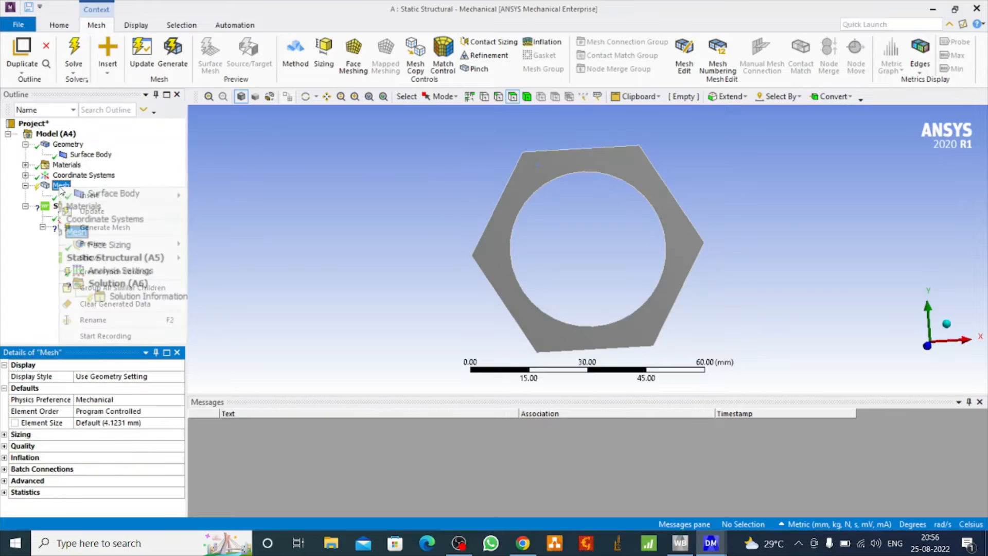
pyautogui.moveTo(102, 195)
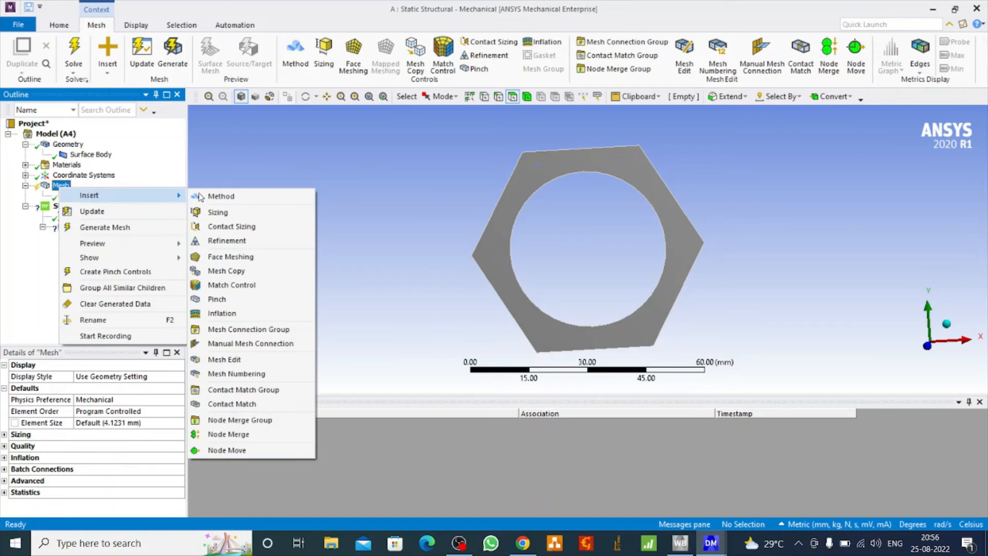
pyautogui.click(233, 256)
pyautogui.click(544, 171)
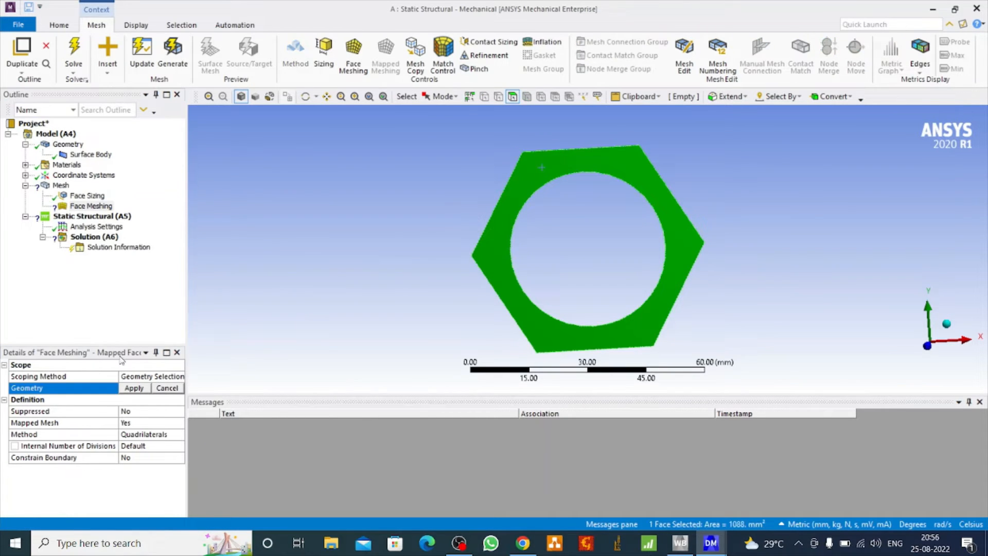
pyautogui.click(134, 388)
# Generate the mesh of the hexagonal plate
pyautogui.click(59, 186)
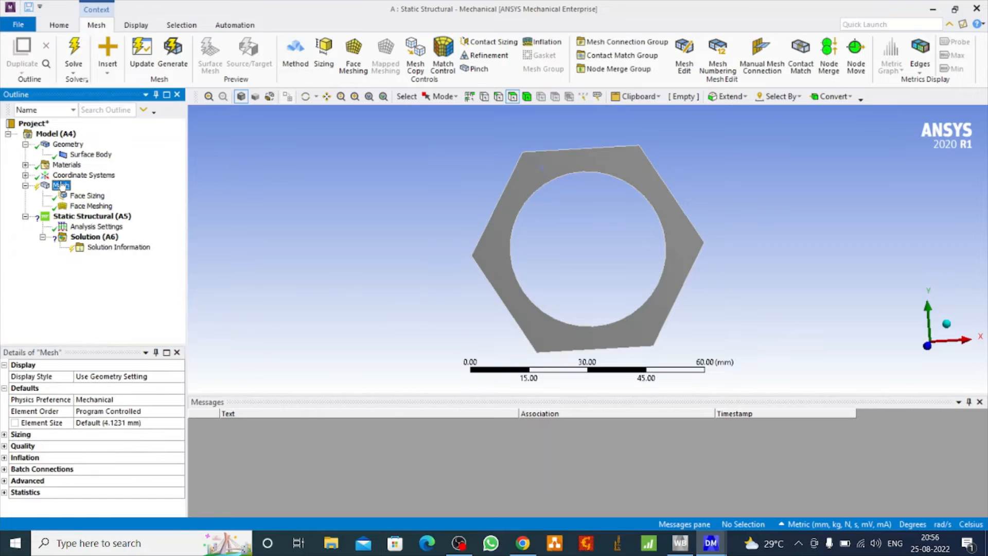
pyautogui.click(175, 56)
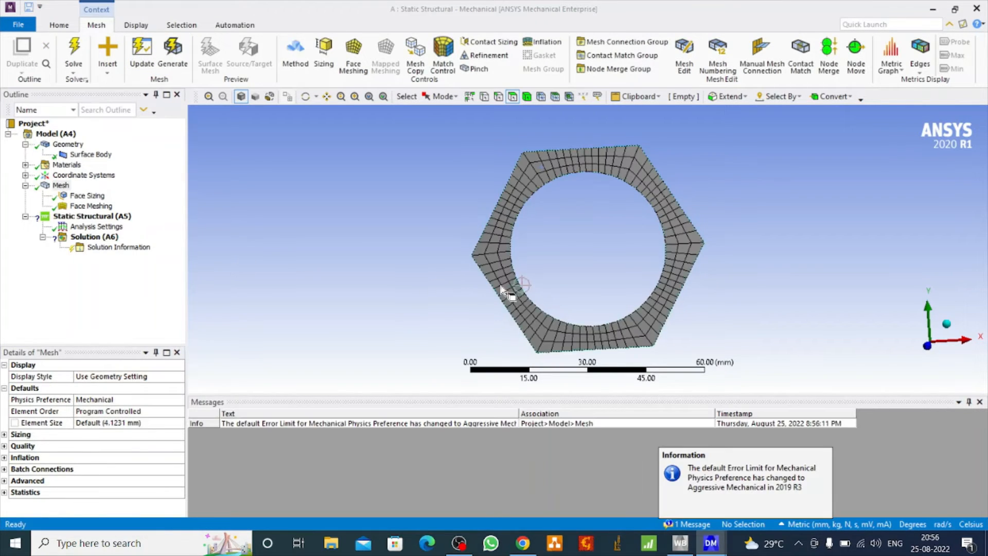
pyautogui.click(305, 96)
pyautogui.moveTo(526, 325)
pyautogui.mouseDown()
pyautogui.moveTo(471, 270)
pyautogui.moveTo(508, 327)
pyautogui.moveTo(536, 320)
pyautogui.mouseUp()
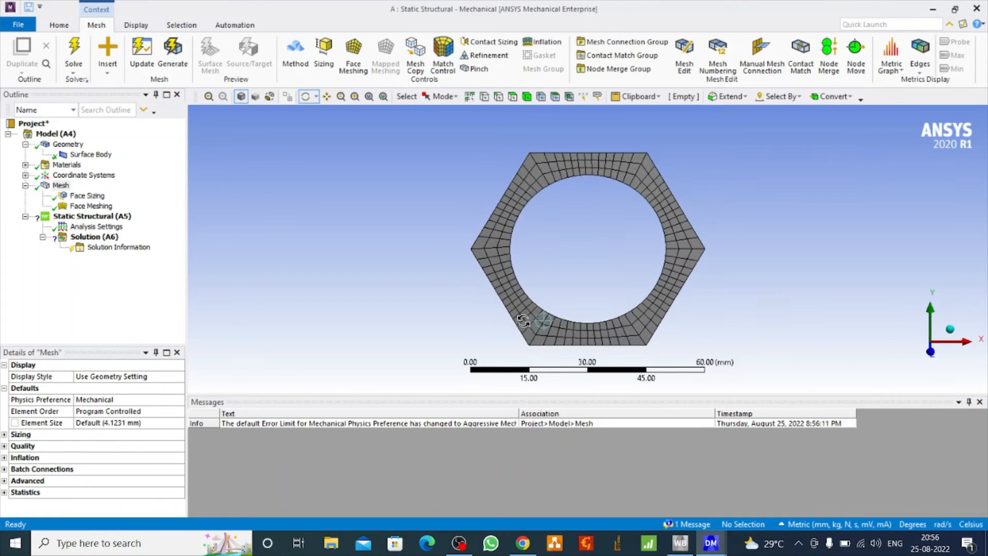
# Add a Fixed Support to the hexagon's bottom horizontal outer edge in the Static Structural analysis
pyautogui.click(108, 218)
pyautogui.rightClick(107, 221)
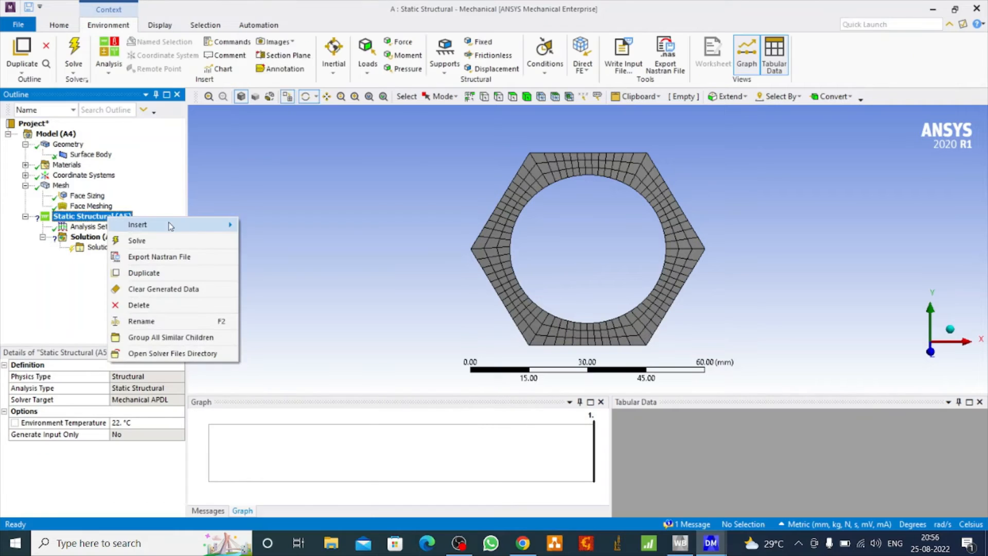
pyautogui.moveTo(170, 225)
pyautogui.click(287, 212)
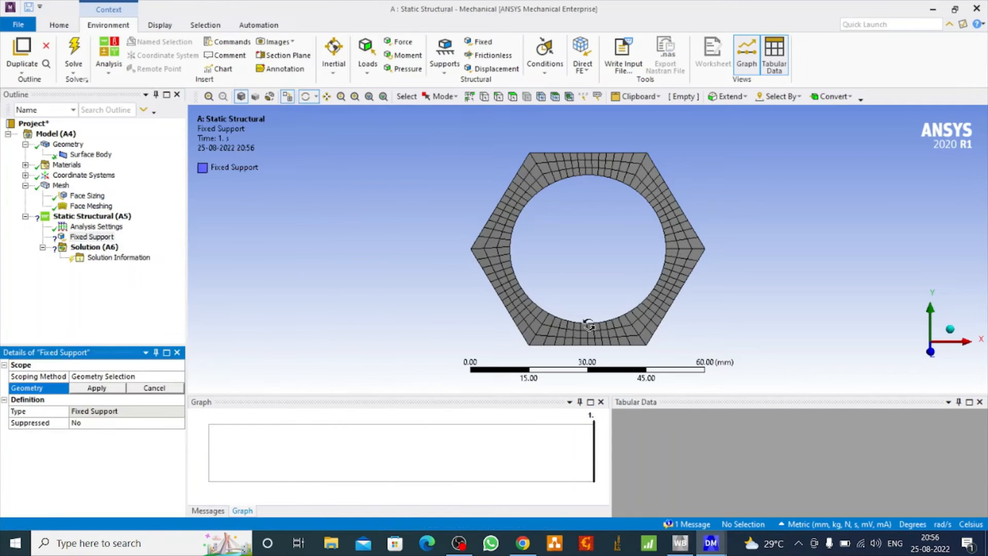
pyautogui.click(498, 96)
pyautogui.click(598, 345)
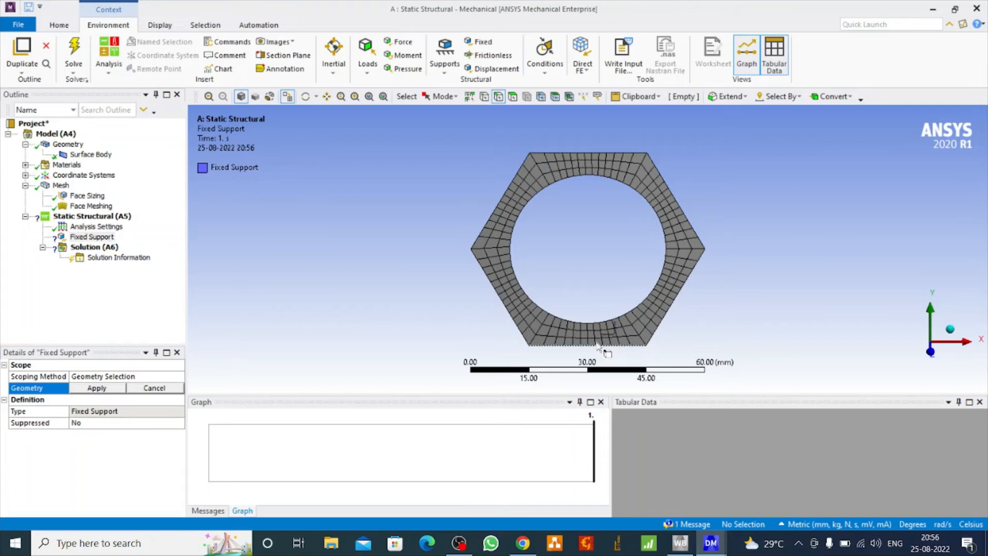
pyautogui.click(98, 387)
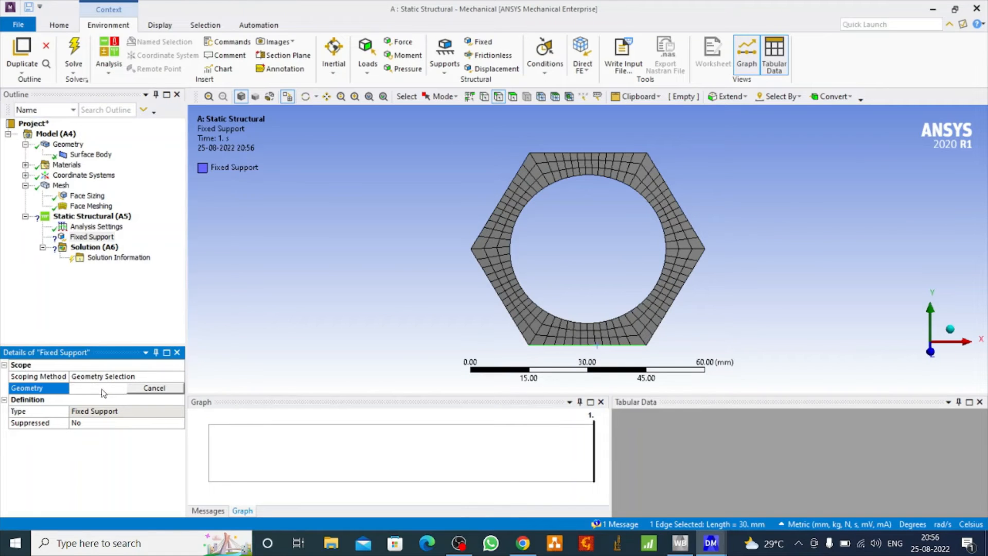
# Apply a Pressure load of 1 MPa to the five outer hexagon edges other than the fixed bottom edge
pyautogui.rightClick(88, 216)
pyautogui.moveTo(136, 222)
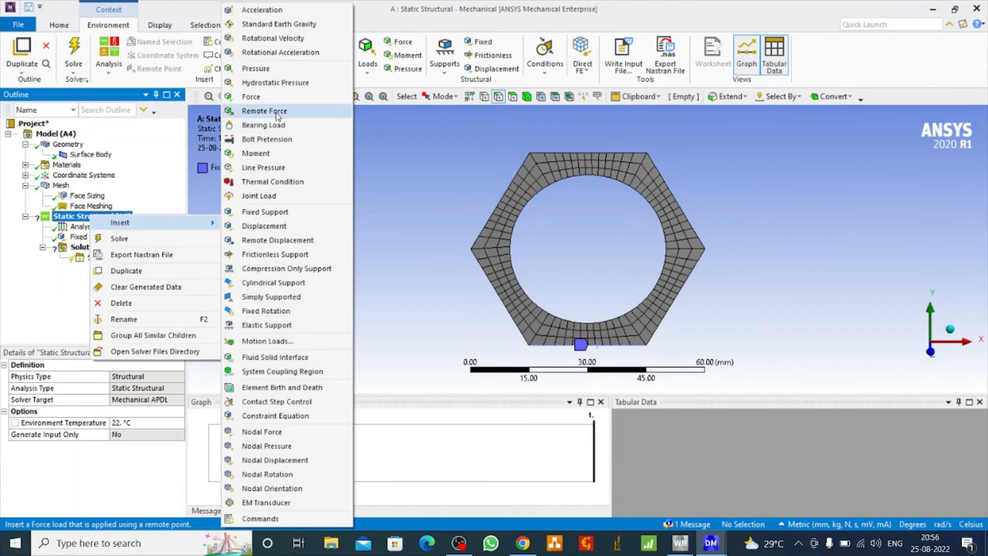
pyautogui.click(268, 70)
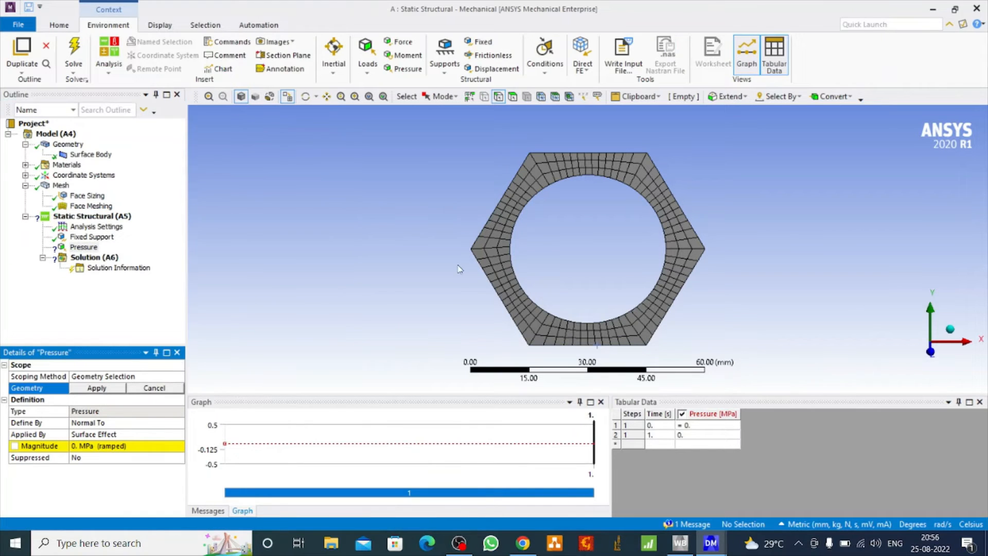
pyautogui.click(519, 327)
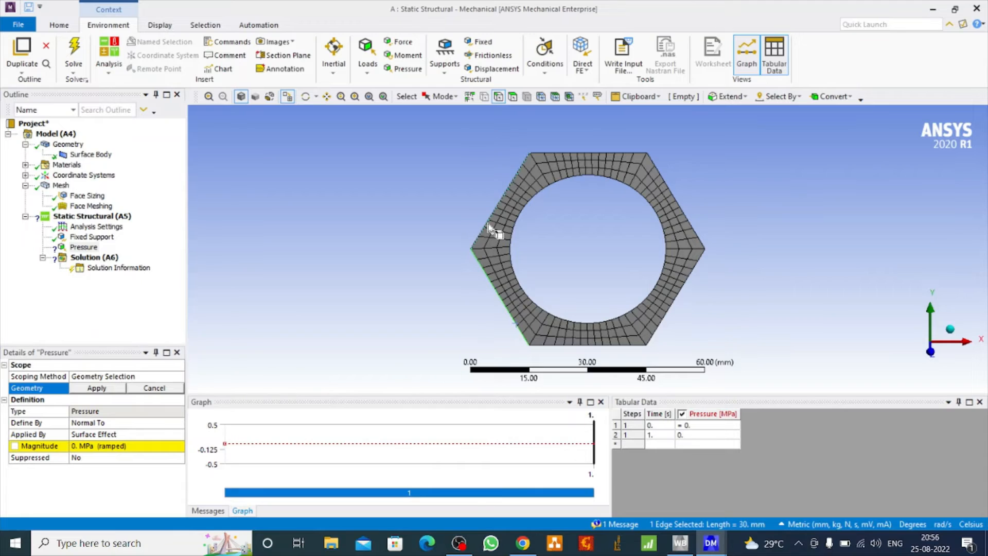
pyautogui.keyDown('ctrl'); pyautogui.click(488, 227); pyautogui.keyUp('ctrl')
pyautogui.keyDown('ctrl'); pyautogui.click(589, 153); pyautogui.keyUp('ctrl')
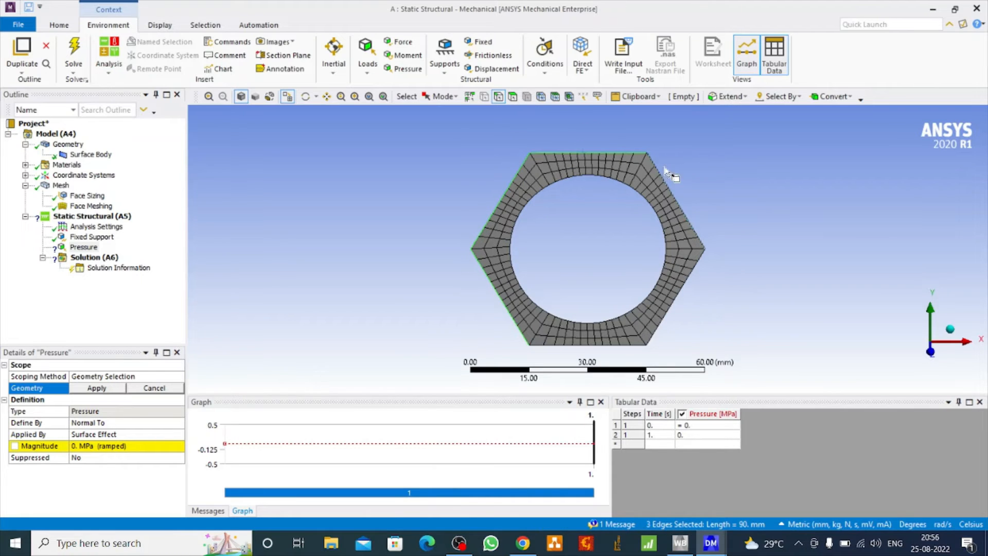
pyautogui.keyDown('ctrl'); pyautogui.click(676, 201); pyautogui.keyUp('ctrl')
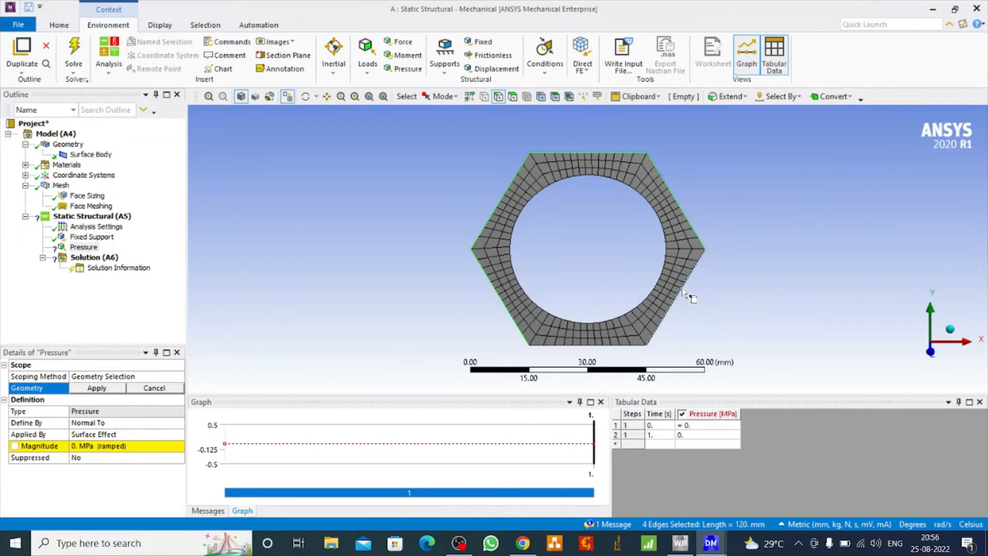
pyautogui.keyDown('ctrl'); pyautogui.click(691, 271); pyautogui.keyUp('ctrl')
pyautogui.click(96, 389)
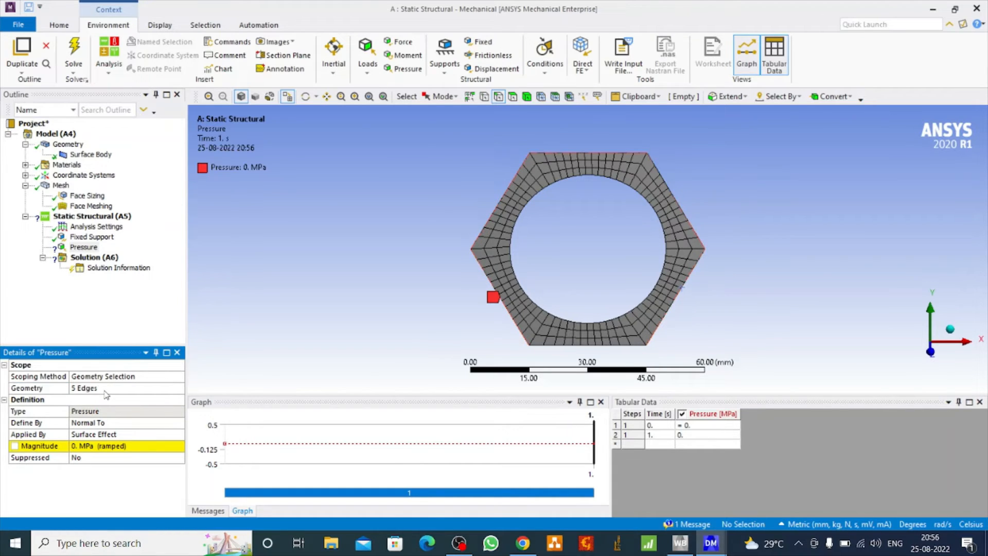
pyautogui.click(109, 446)
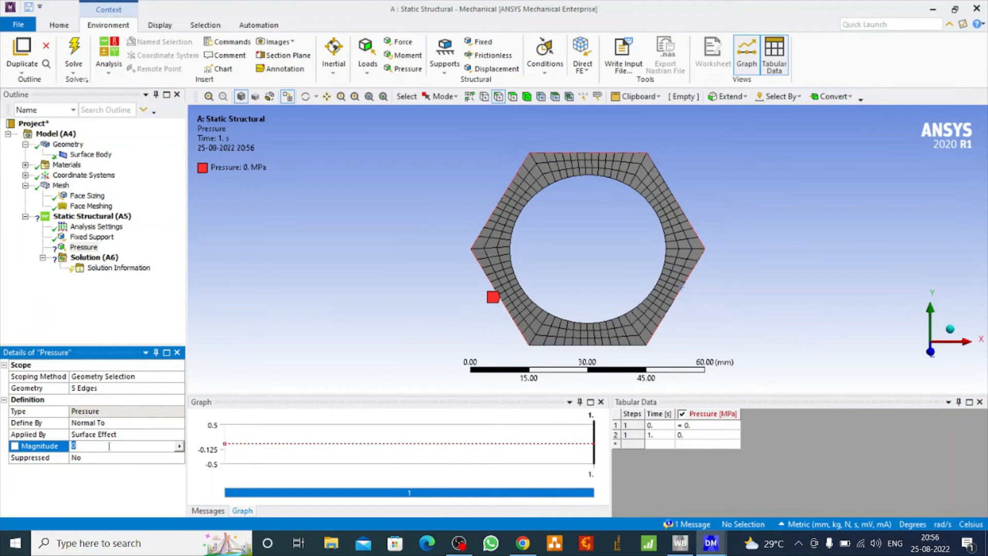
pyautogui.press('Return')
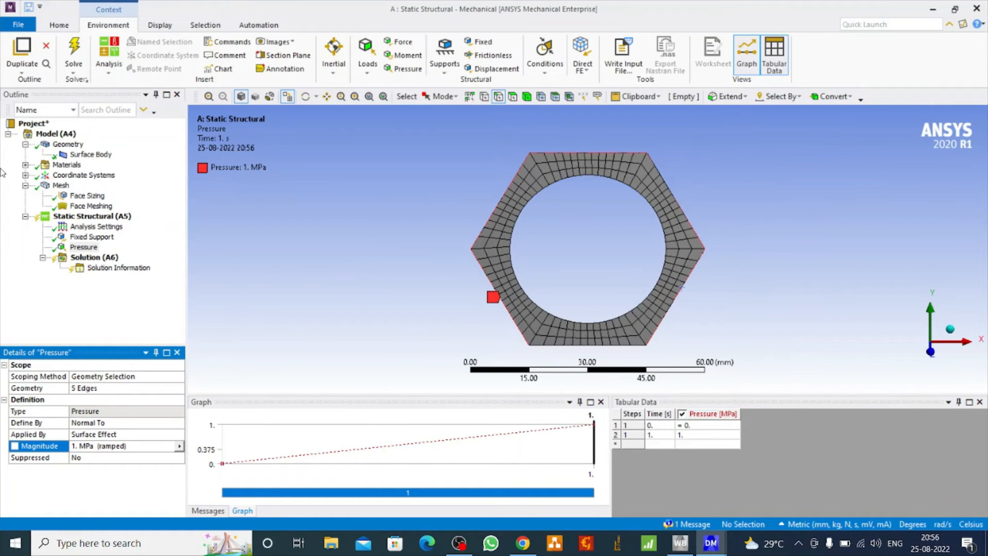
# Add Total Deformation and Directional Deformation results to the solution
pyautogui.click(94, 258)
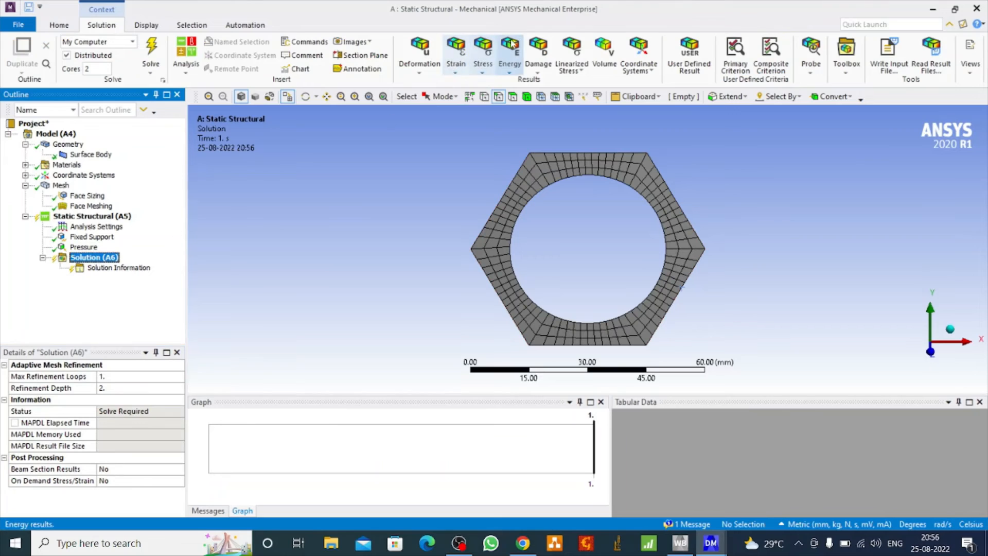
pyautogui.click(419, 54)
pyautogui.click(417, 80)
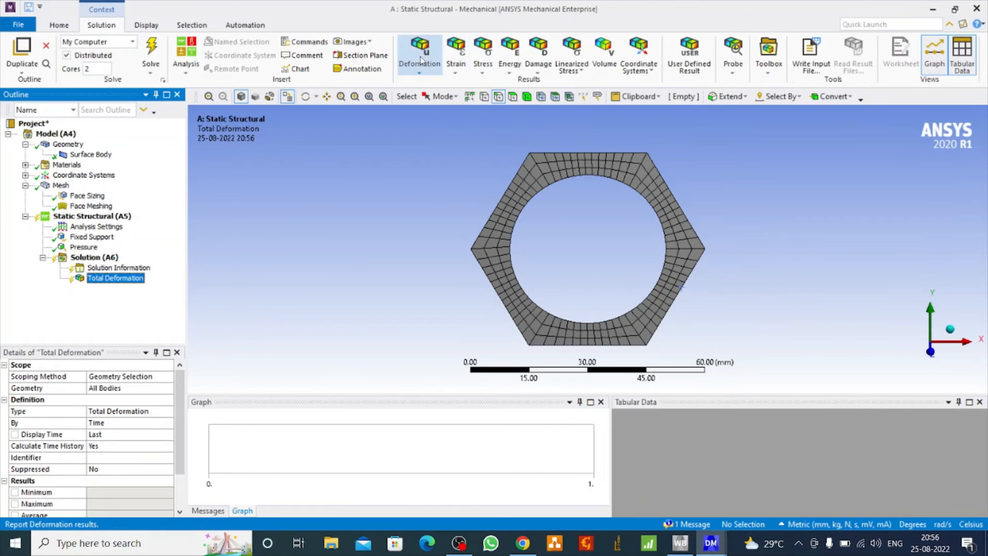
pyautogui.click(421, 60)
pyautogui.click(437, 98)
# Add Equivalent (von-Mises), Maximum Principal and Maximum Shear stress results to the solution
pyautogui.click(483, 58)
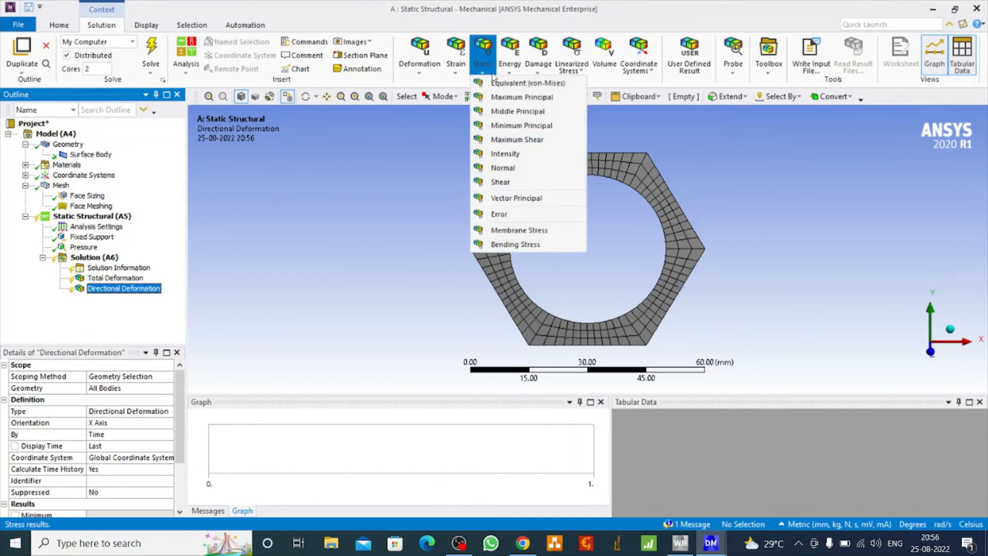
pyautogui.click(508, 83)
pyautogui.click(483, 56)
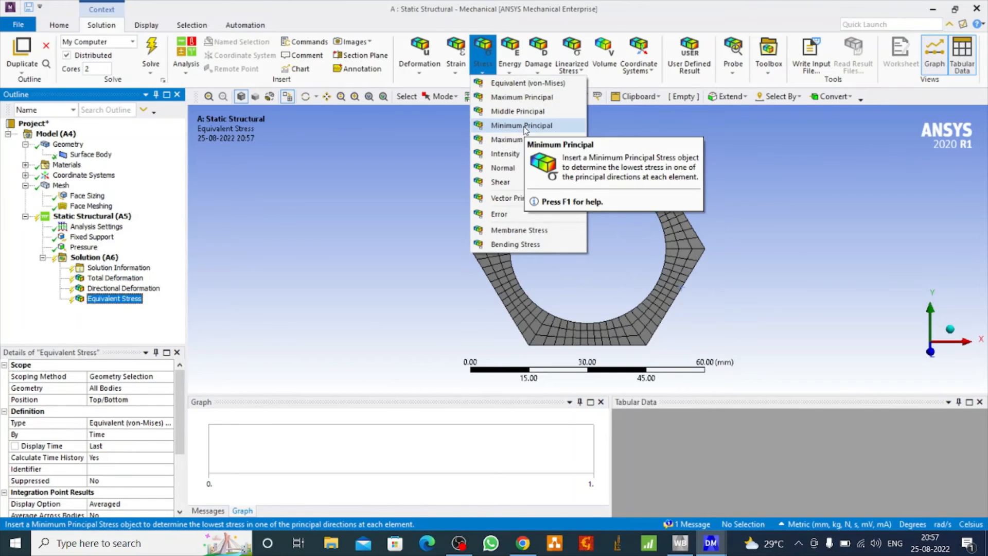
pyautogui.click(521, 98)
pyautogui.click(482, 58)
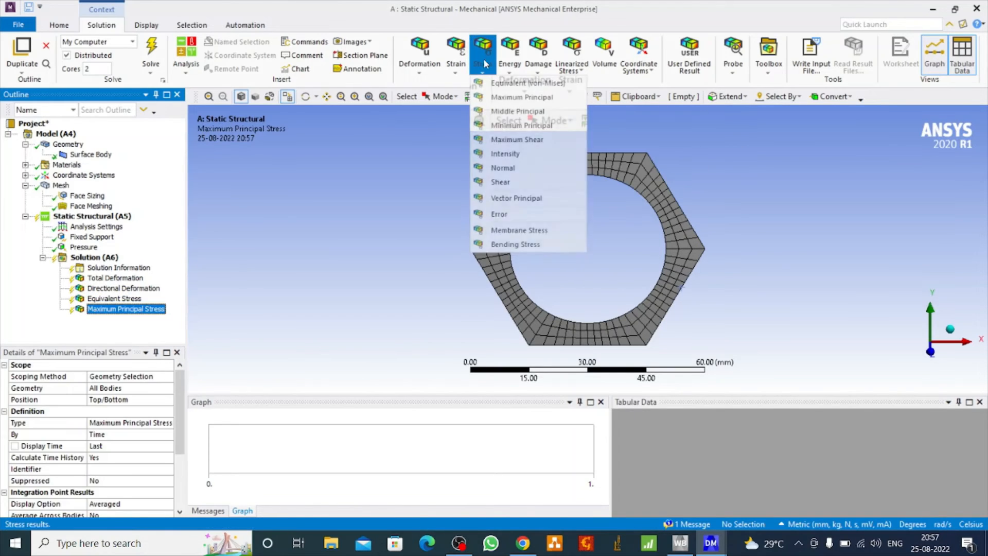
pyautogui.click(519, 146)
# Add an Equivalent (von-Mises) strain result and solve the analysis
pyautogui.click(456, 56)
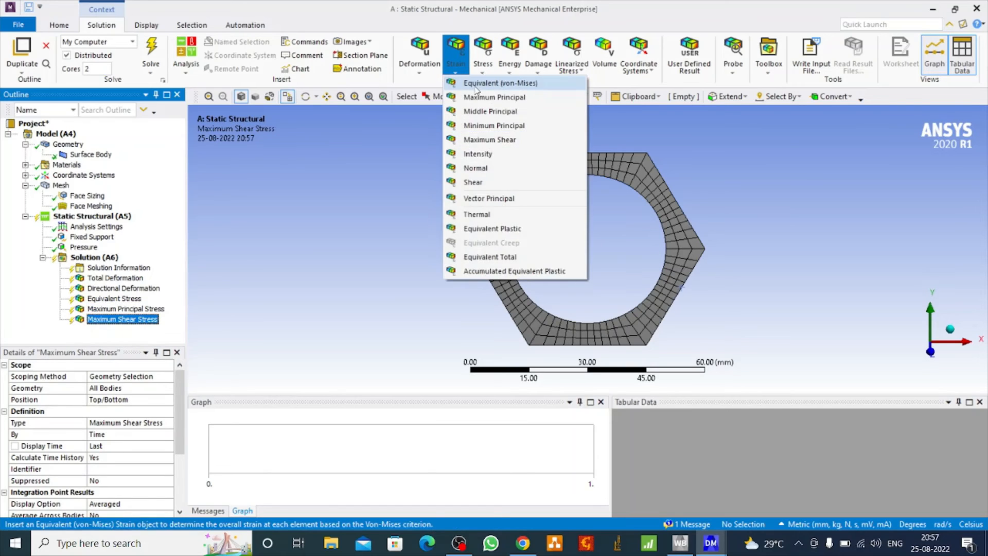
pyautogui.click(489, 87)
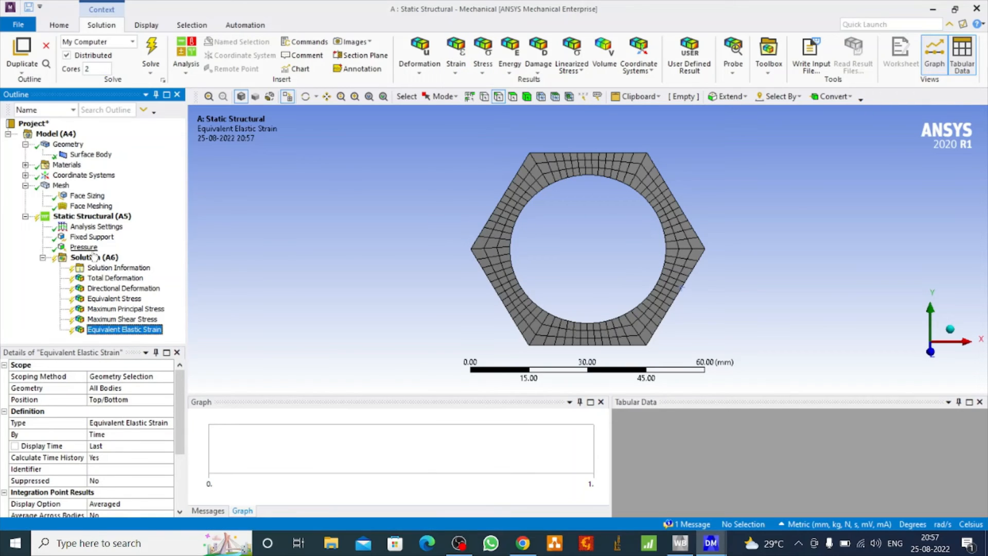
pyautogui.click(94, 257)
pyautogui.click(153, 51)
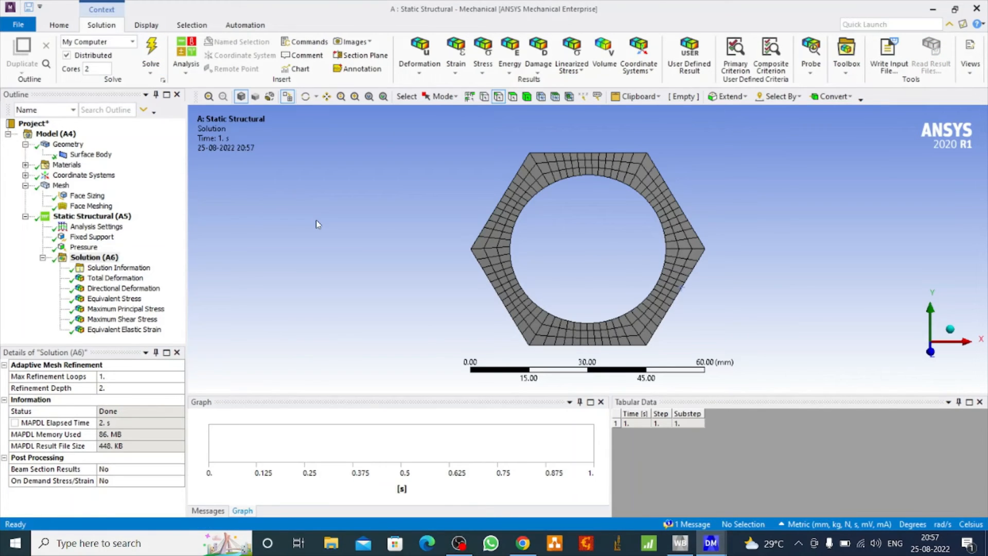
# Display the Total Deformation result with No WireFrame and play its animation
pyautogui.click(115, 278)
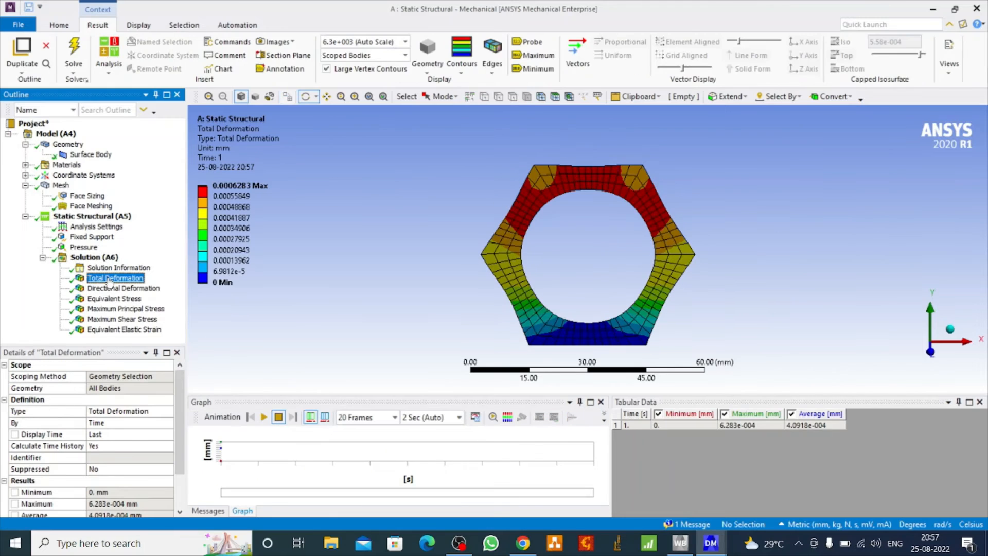
pyautogui.click(492, 72)
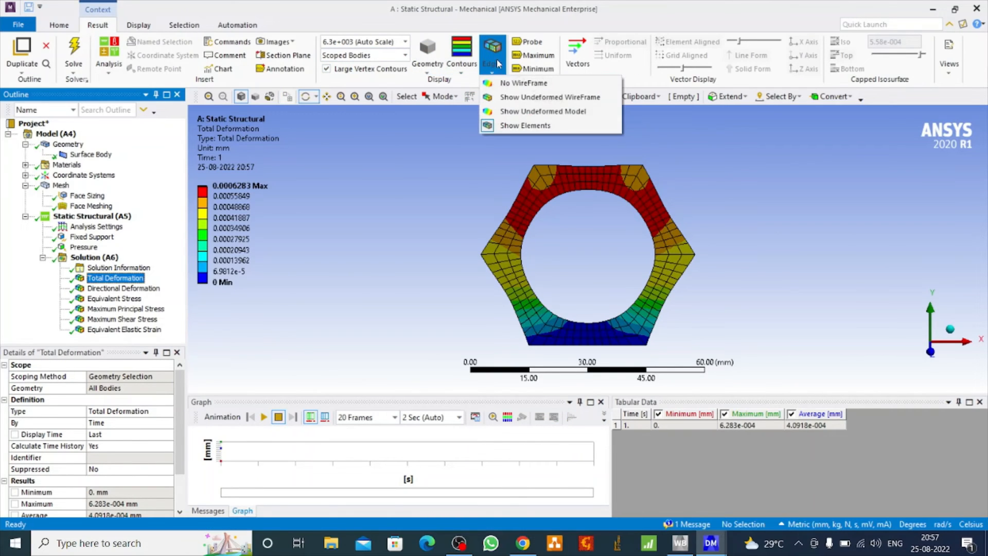
pyautogui.click(509, 85)
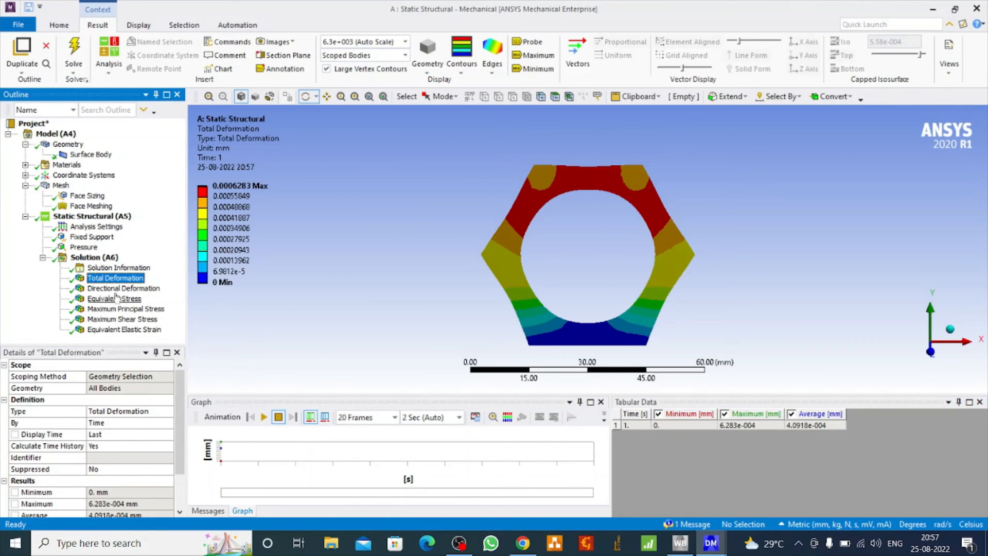
pyautogui.click(264, 418)
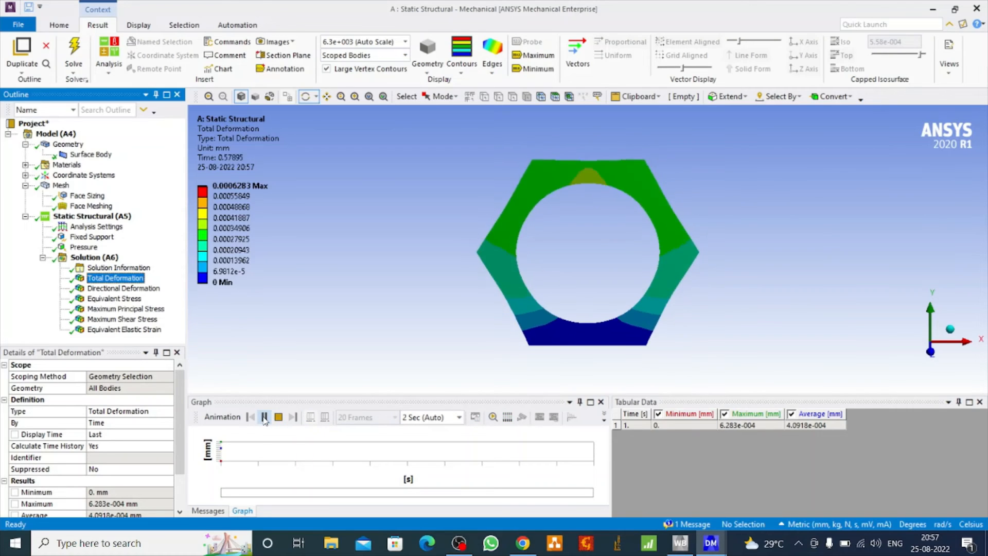
# Animate the Directional Deformation result, and review the equivalent, maximum principal and maximum shear stress plots and the equivalent elastic strain plot
pyautogui.click(116, 288)
pyautogui.click(264, 417)
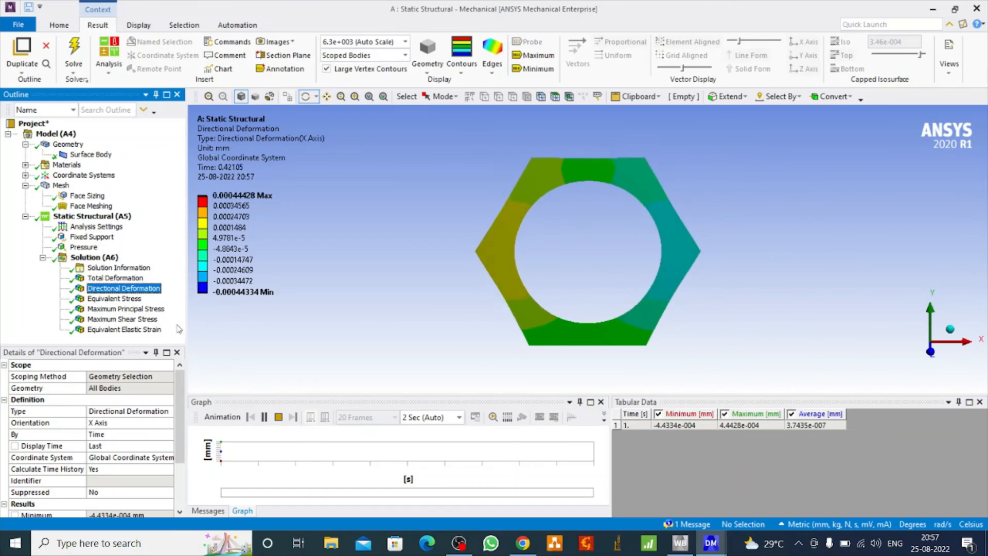
pyautogui.click(121, 299)
pyautogui.click(128, 309)
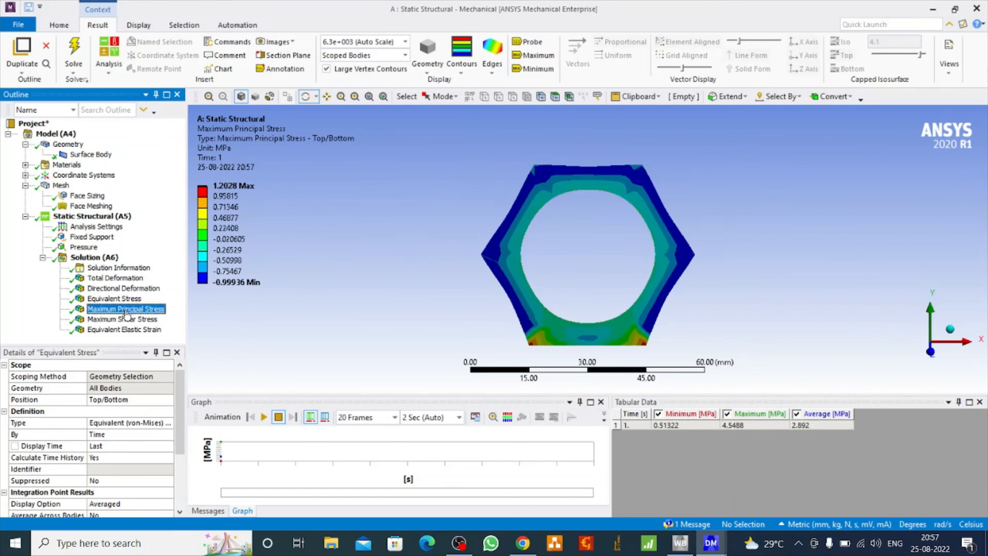
pyautogui.click(127, 321)
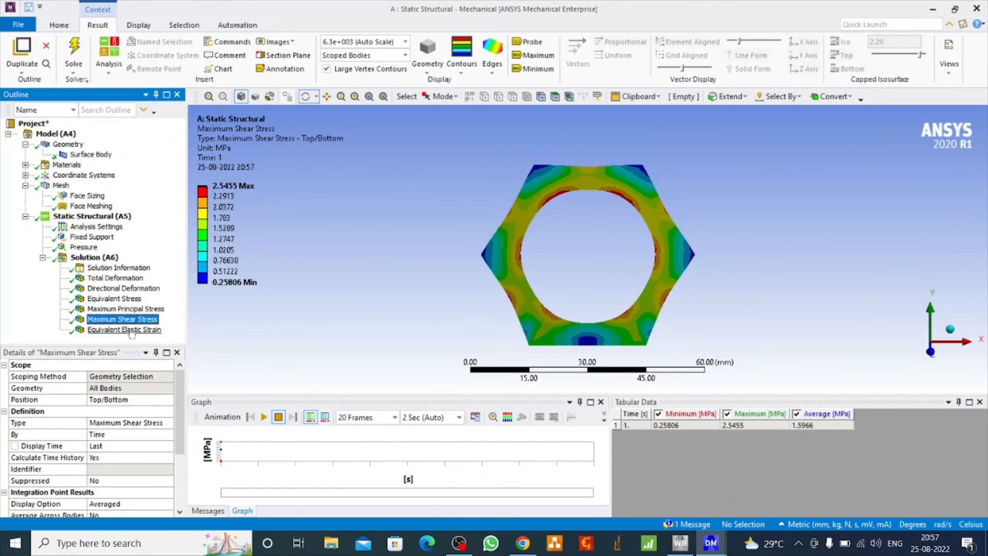
pyautogui.click(126, 330)
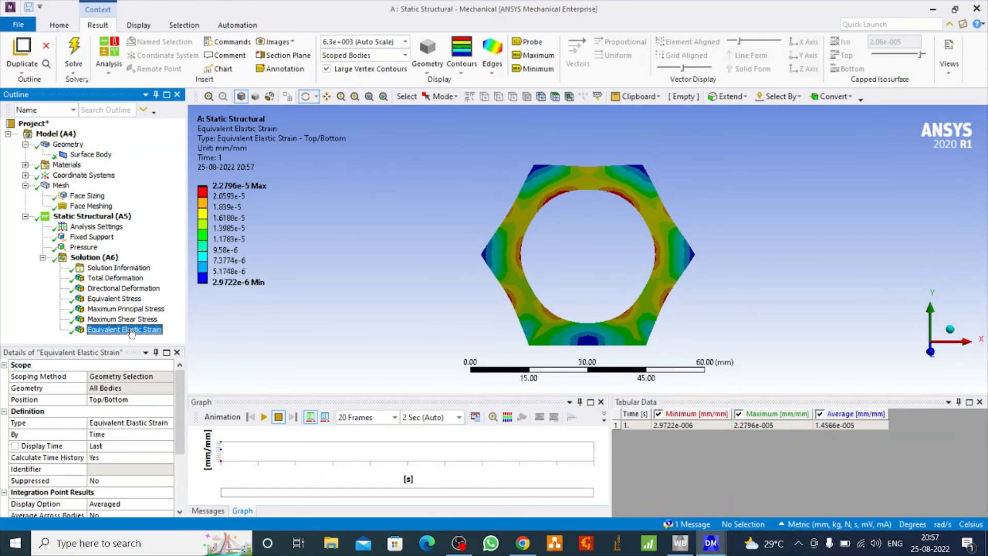
# Set the edge pressure magnitude to 3 MPa and solve the analysis again
pyautogui.click(84, 248)
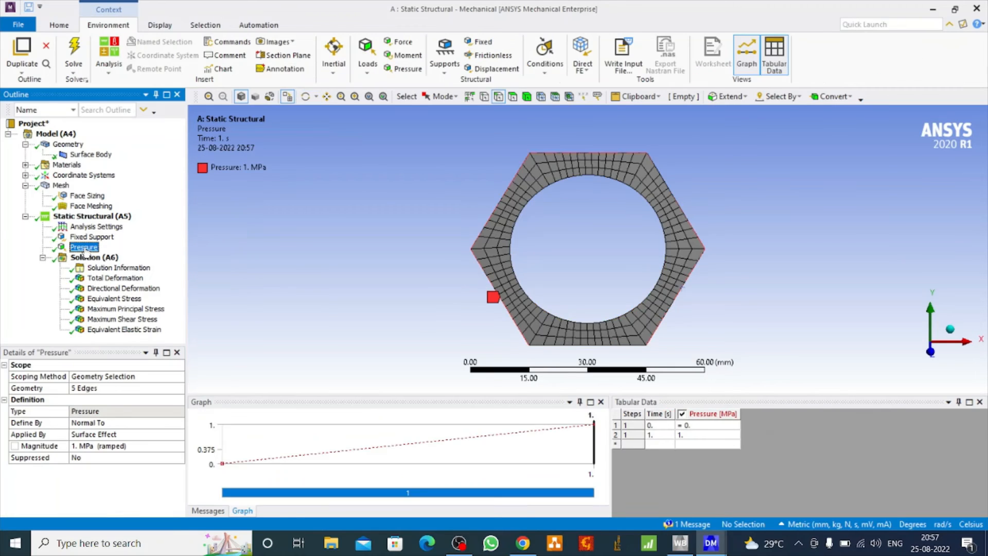
pyautogui.click(101, 447)
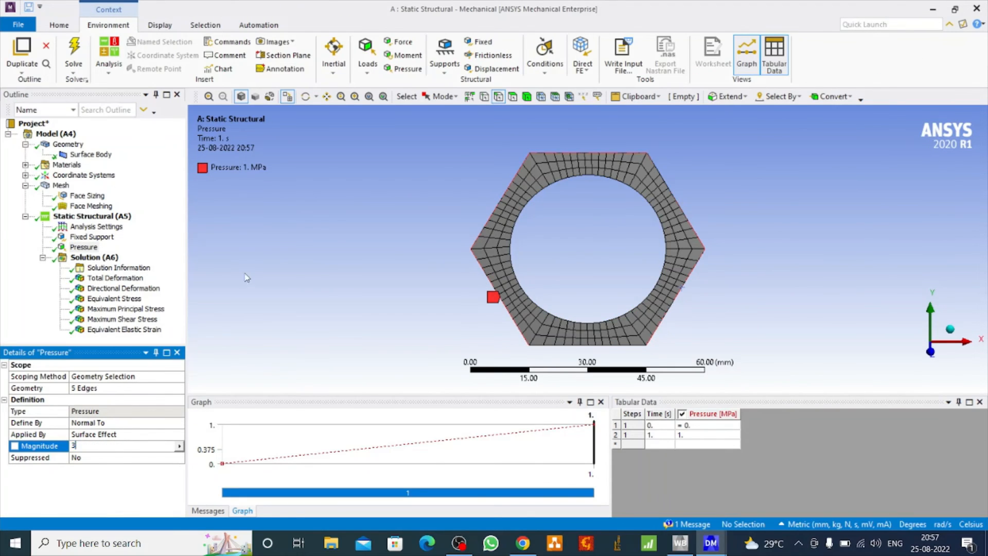
pyautogui.write('3')
pyautogui.press('Return')
pyautogui.click(94, 258)
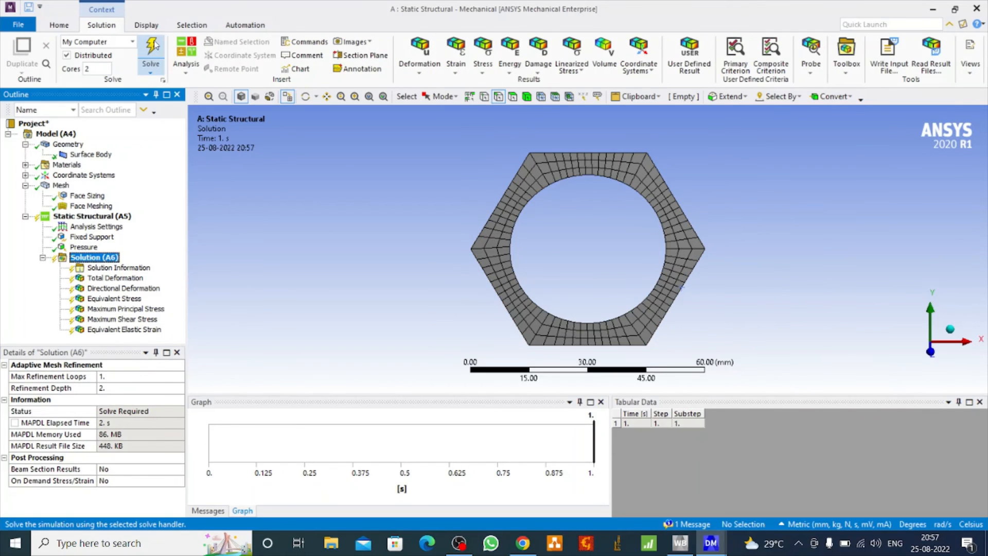
pyautogui.click(152, 47)
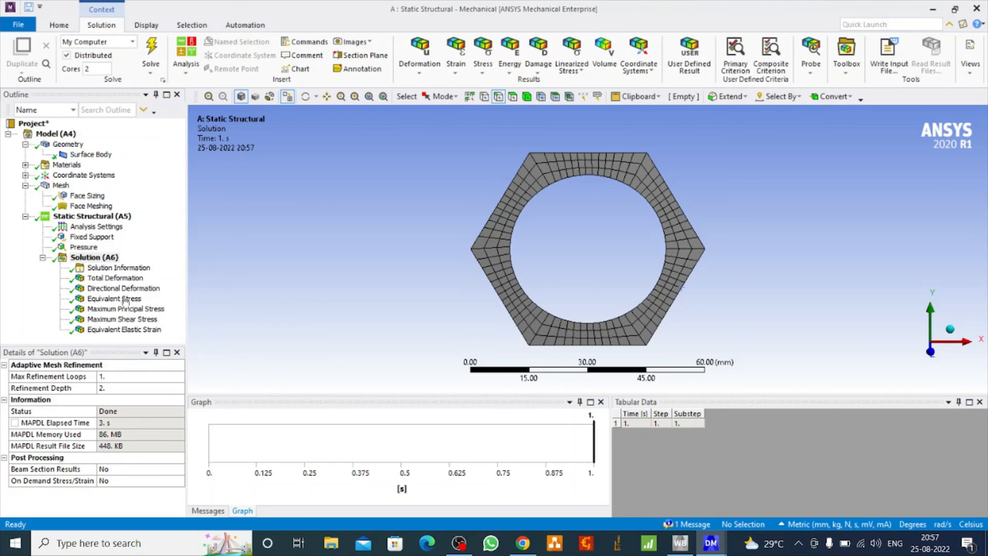
# Review the re-solved total and directional deformation, equivalent, maximum principal and maximum shear stress, and equivalent elastic strain results
pyautogui.press('Down')
pyautogui.press('Down')
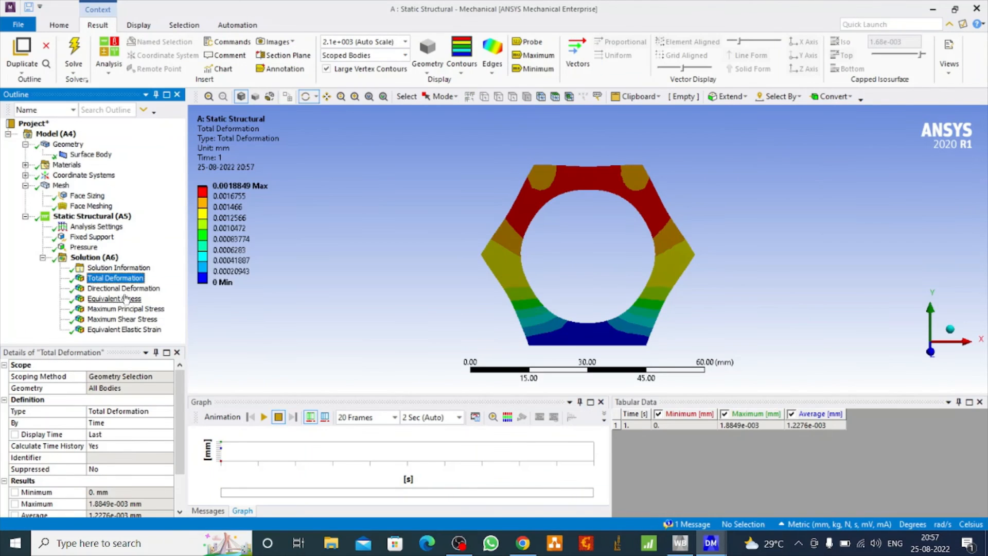
pyautogui.press('Down')
pyautogui.press('Down')
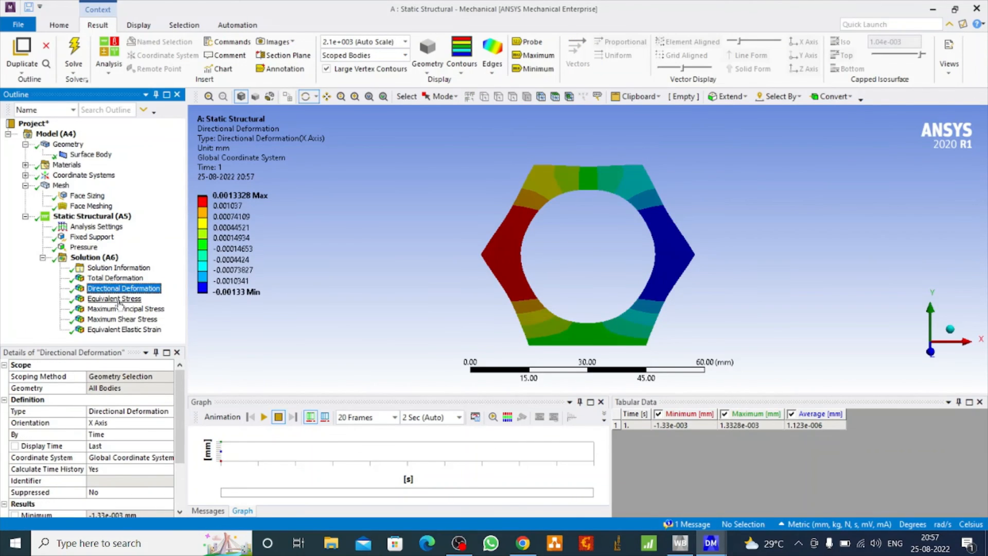
pyautogui.press('Down')
pyautogui.press('Down')
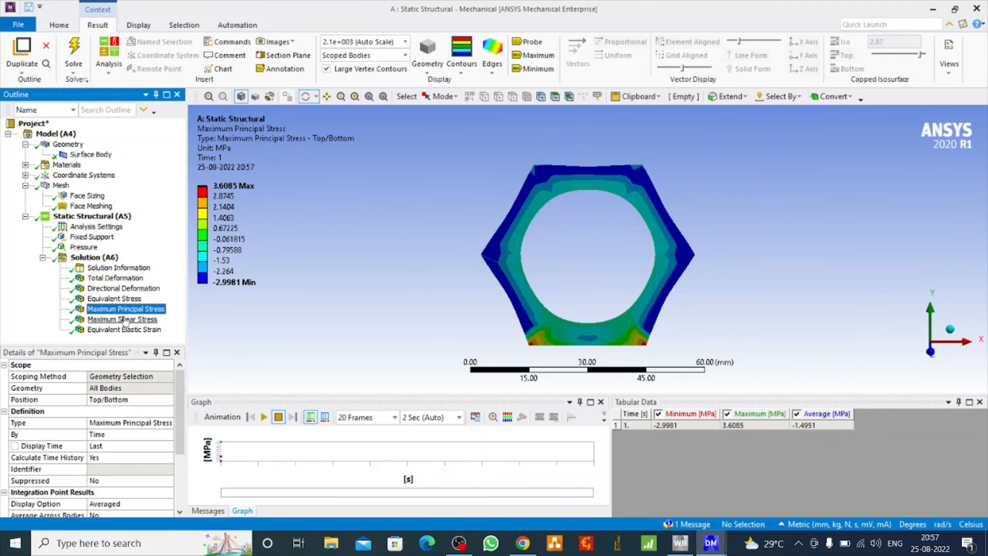
pyautogui.click(123, 331)
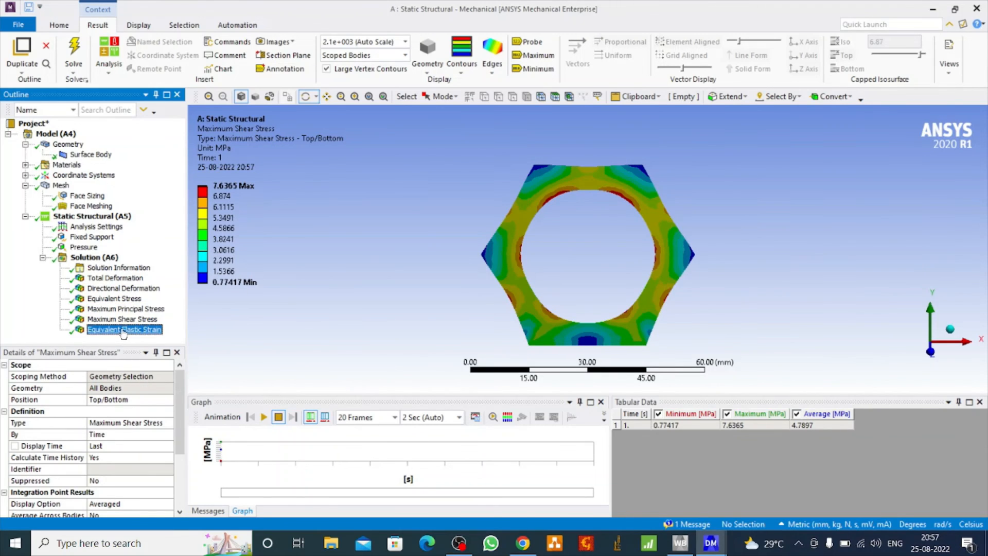
pyautogui.click(367, 256)
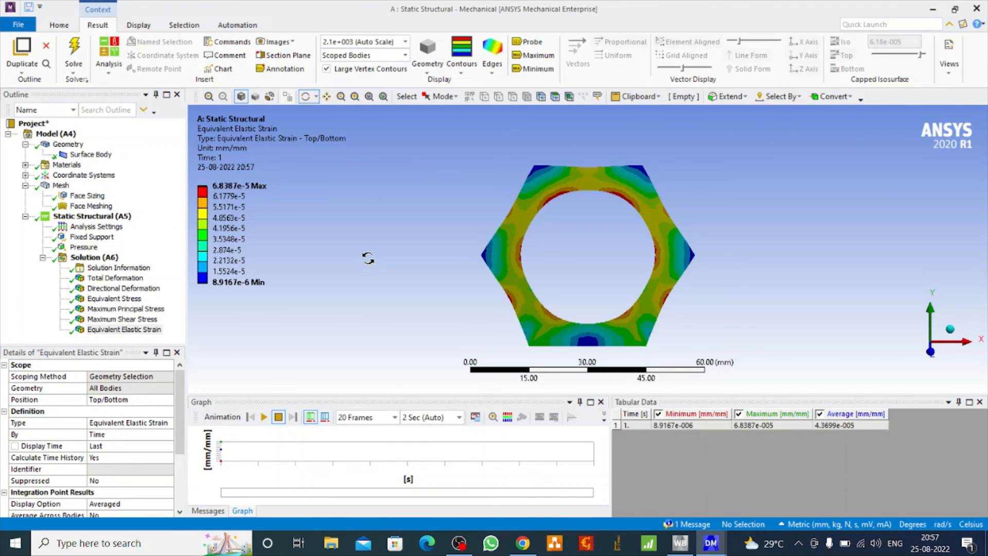